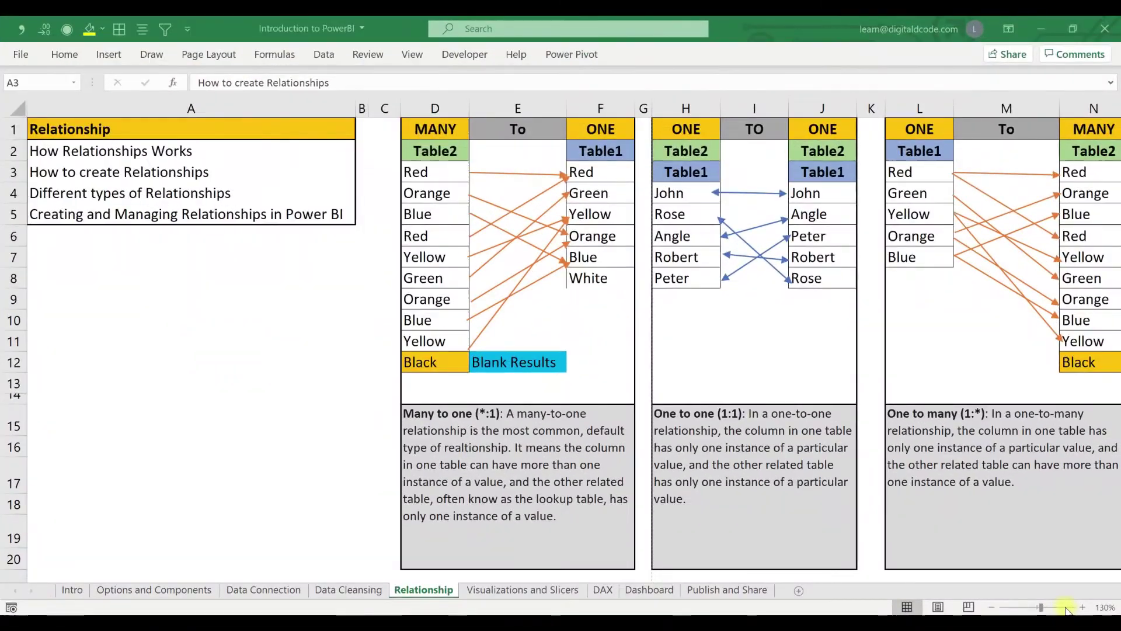
Switch to Power BI Desktop, discard the auto-recovered files and collapse the Filters pane.
left_click(156, 172)
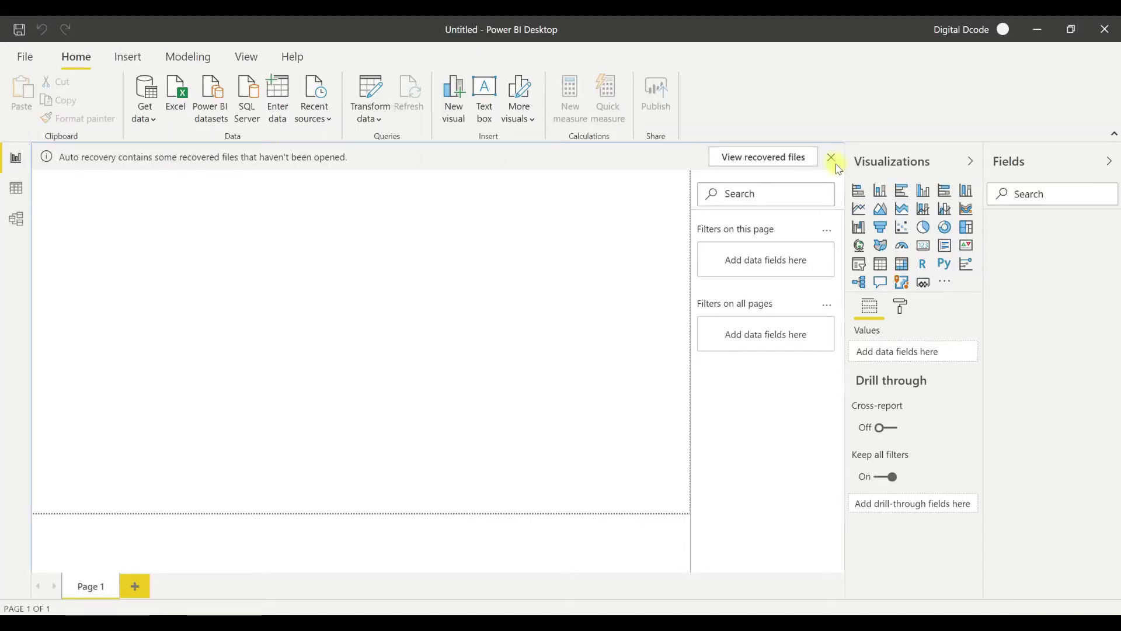
left_click(832, 158)
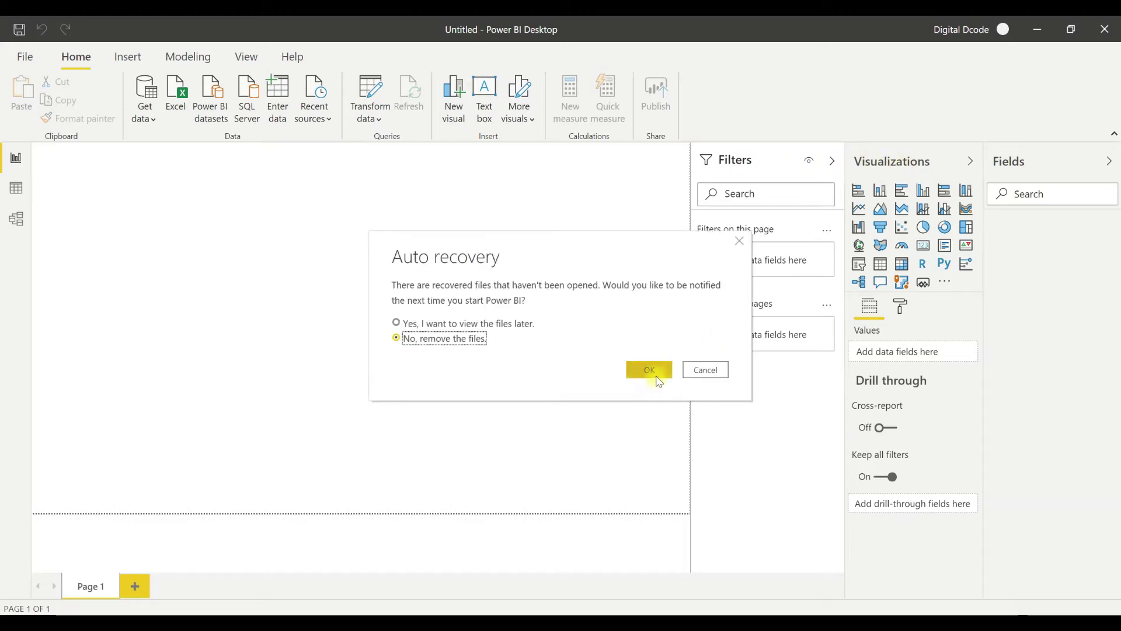
left_click(659, 373)
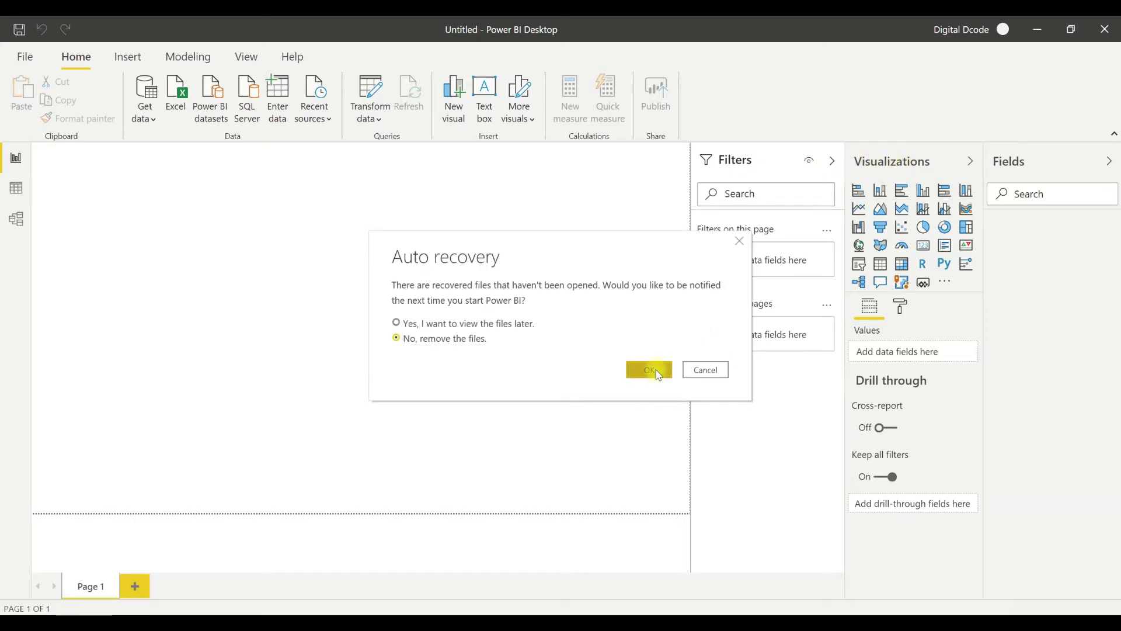
left_click(831, 161)
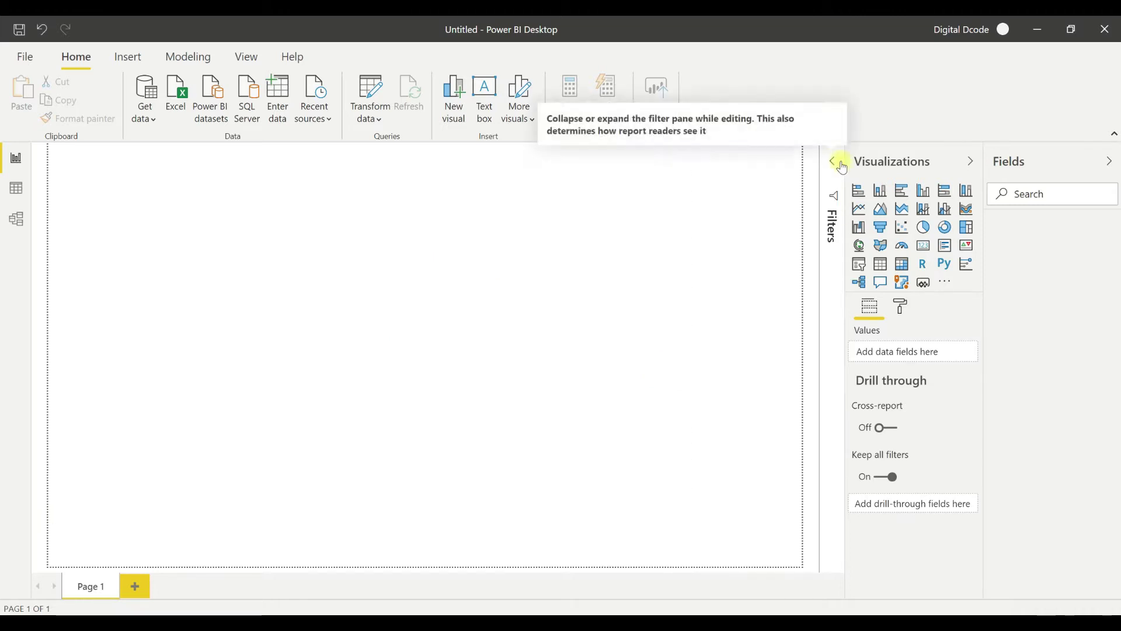
Connect to the Excel workbook Sales Report in the Sales Reports folder as a data source.
left_click(151, 117)
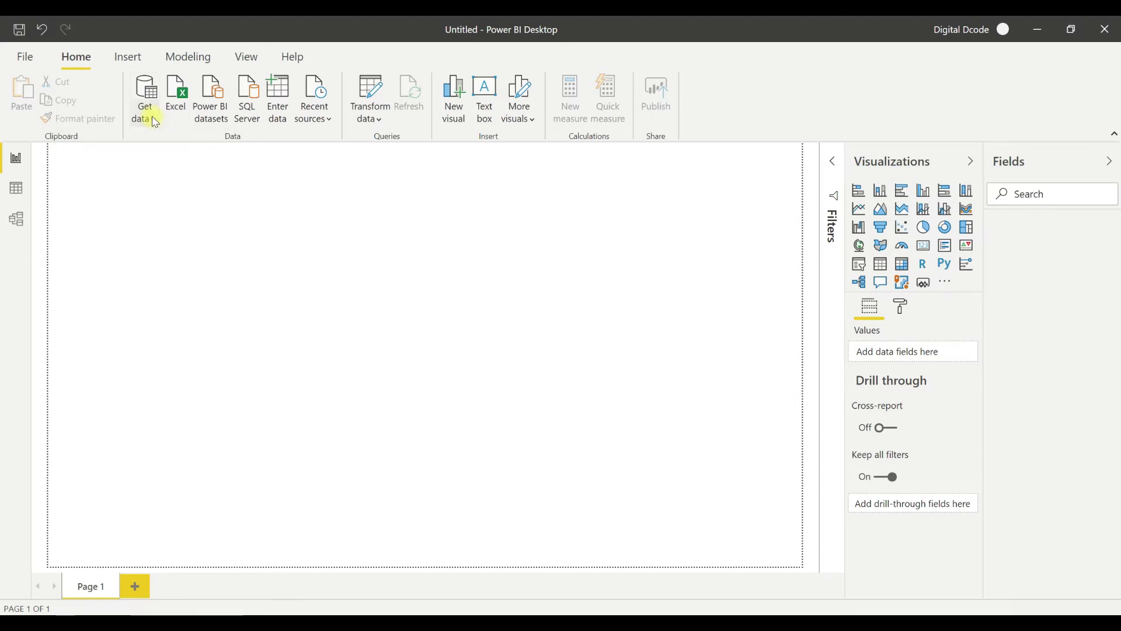
left_click(165, 171)
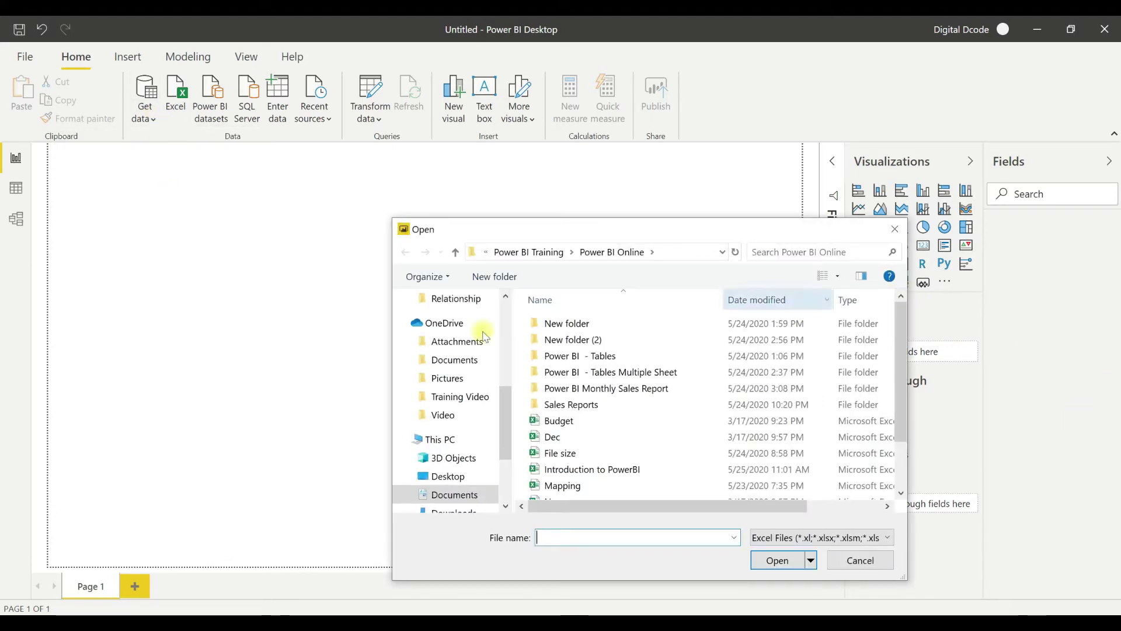
left_click(508, 318)
scroll(509, 320, "up", 1)
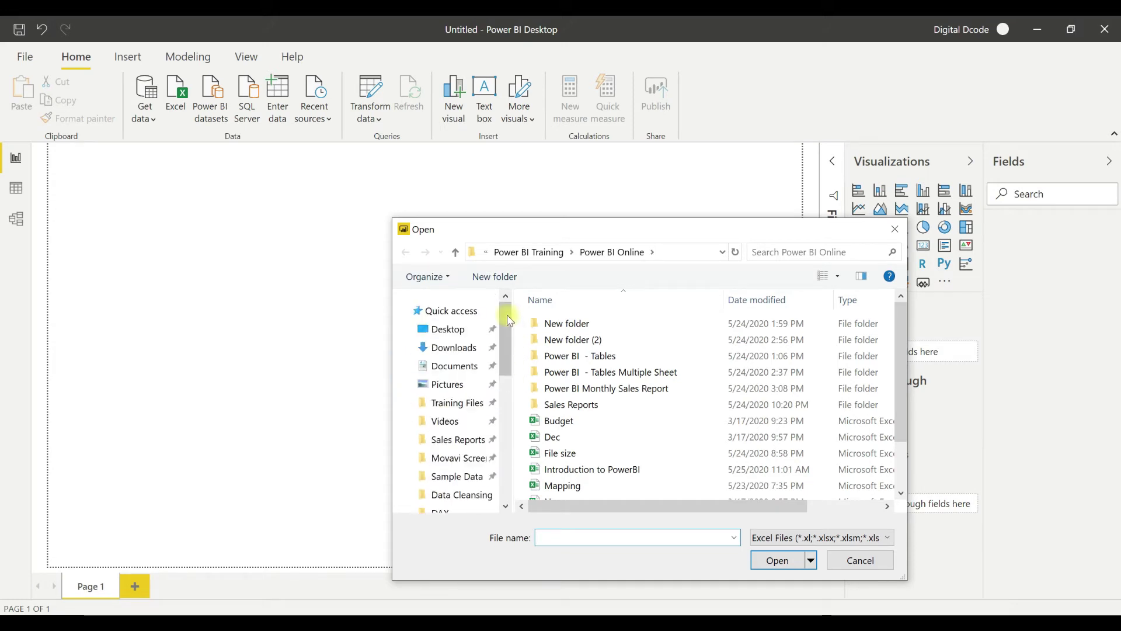
left_click(472, 442)
left_click(586, 327)
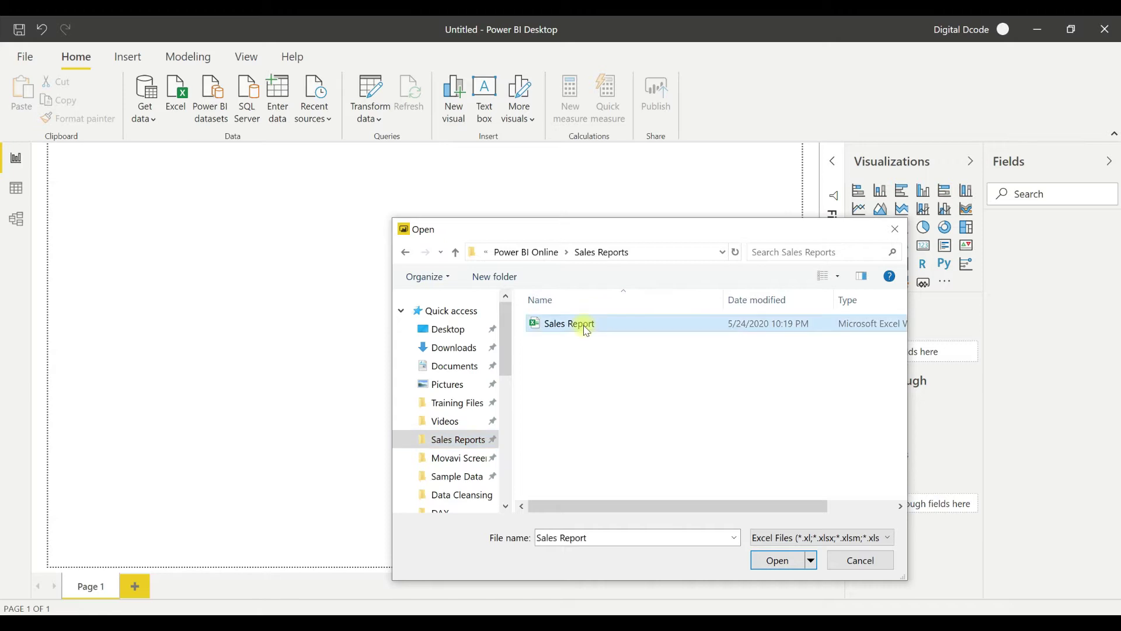
left_click(779, 560)
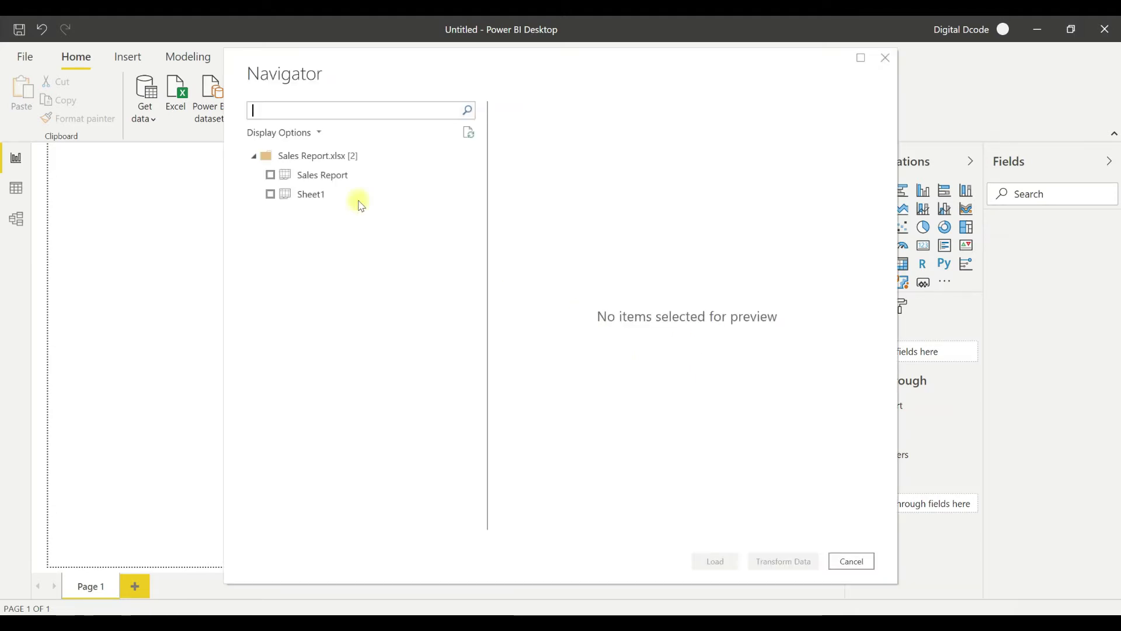
Preview the Sales Report and Sheet1 sheets of the workbook, and load only Sales Report.
left_click(270, 175)
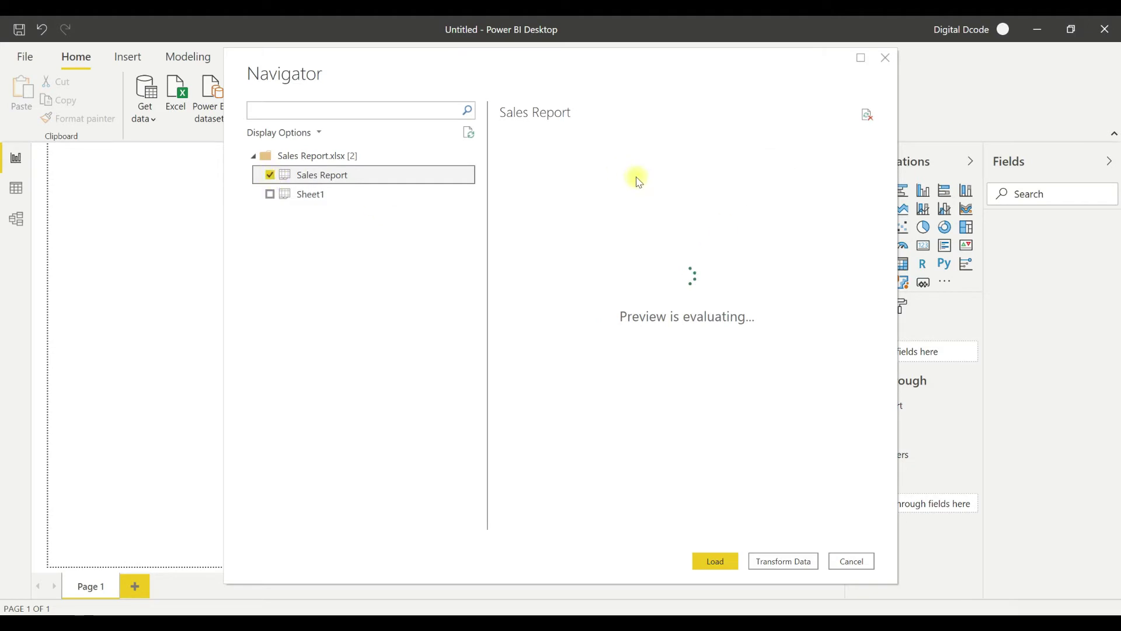
left_click_drag(656, 523, 602, 524)
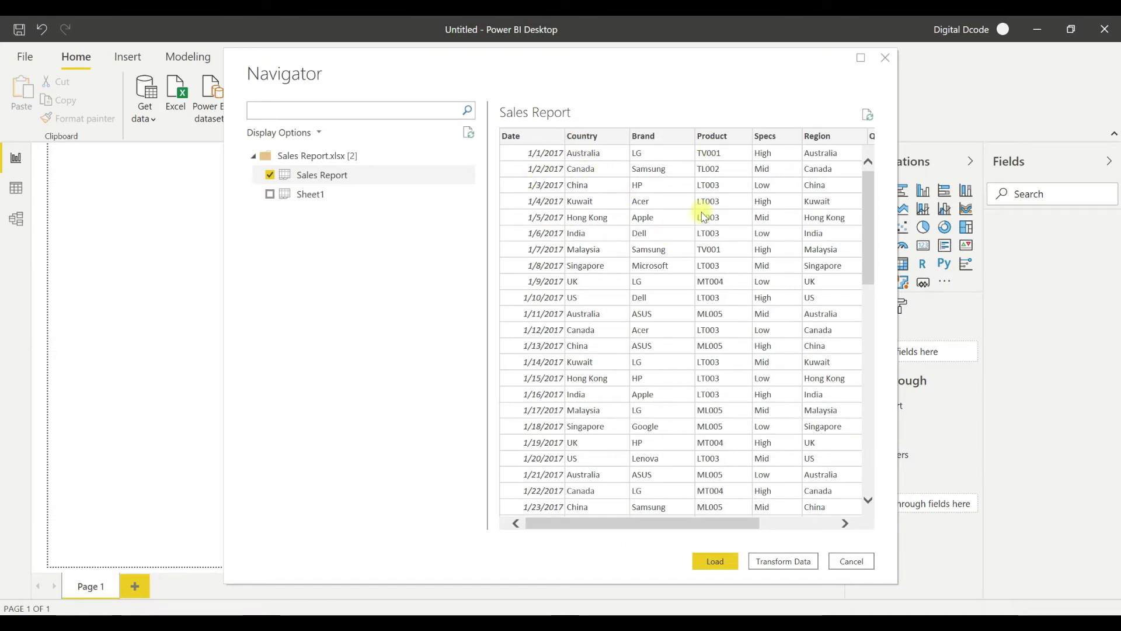
left_click_drag(753, 523, 853, 534)
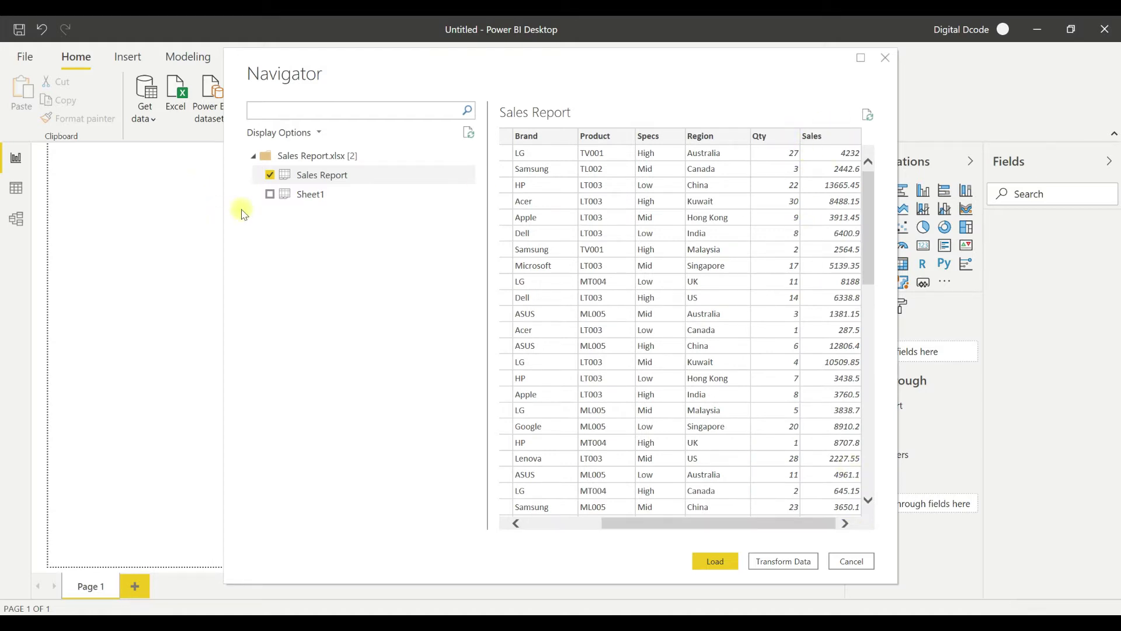
left_click(270, 194)
left_click(271, 175)
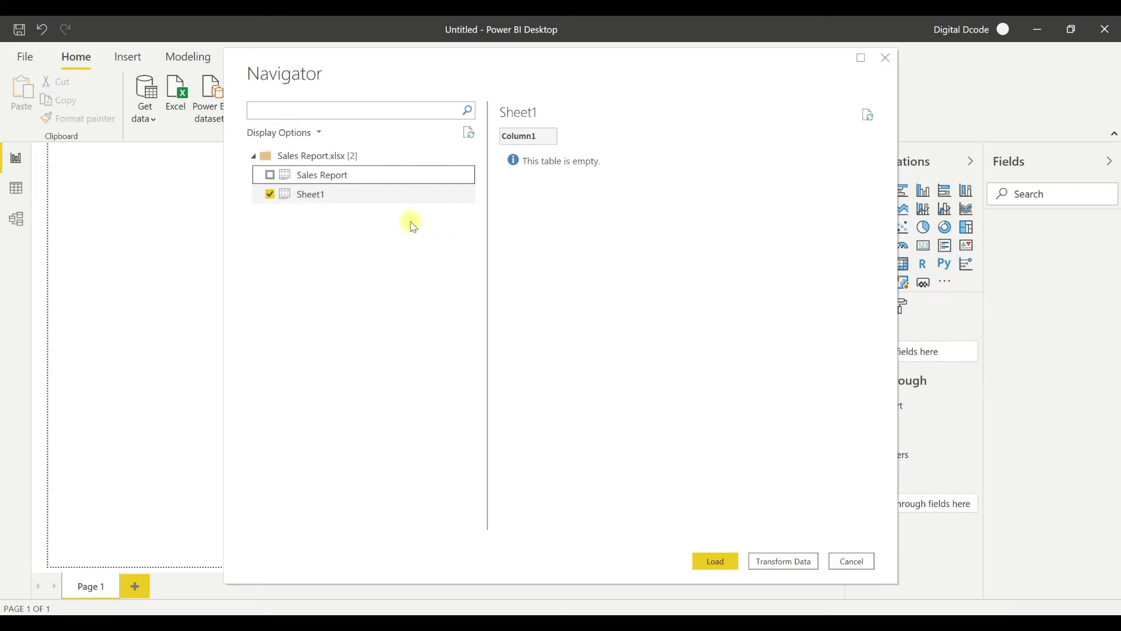
left_click(270, 175)
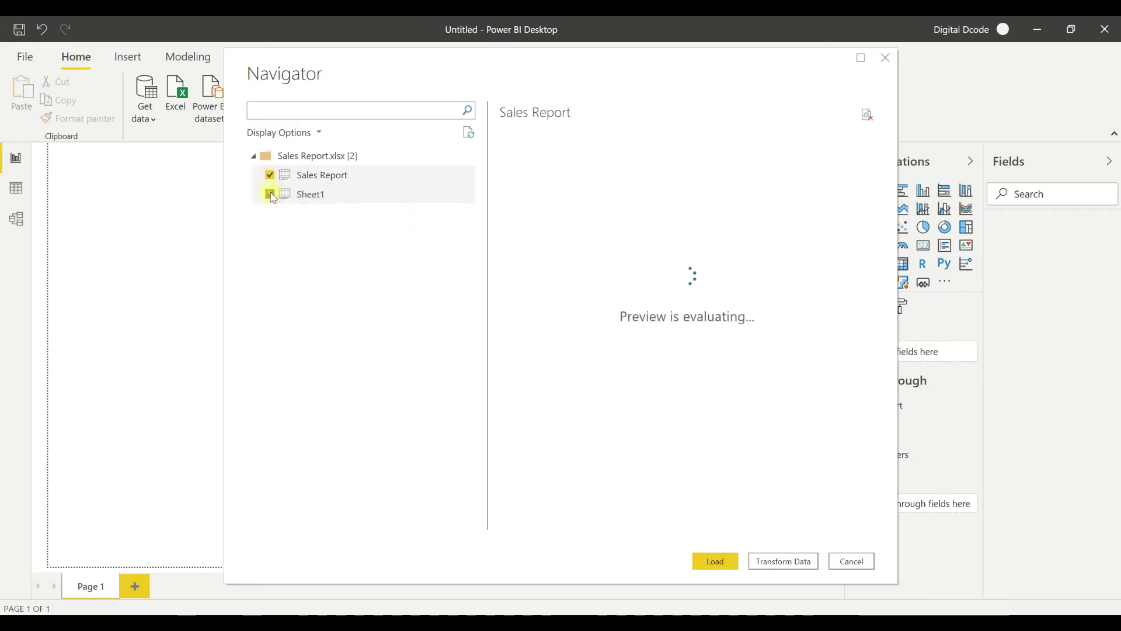
left_click(269, 194)
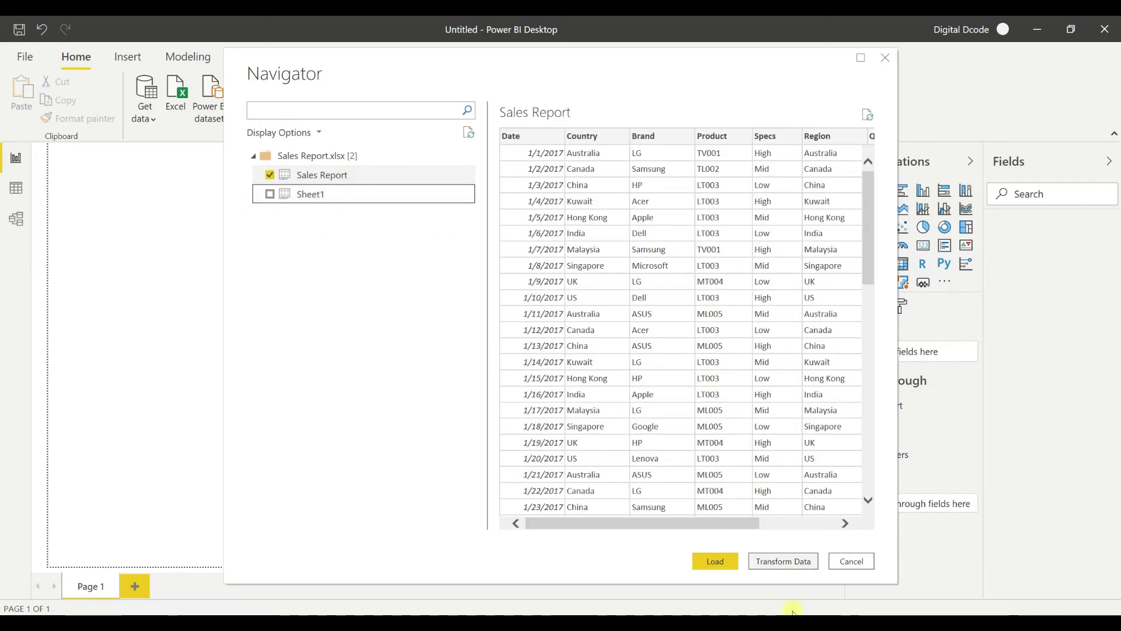
left_click(715, 561)
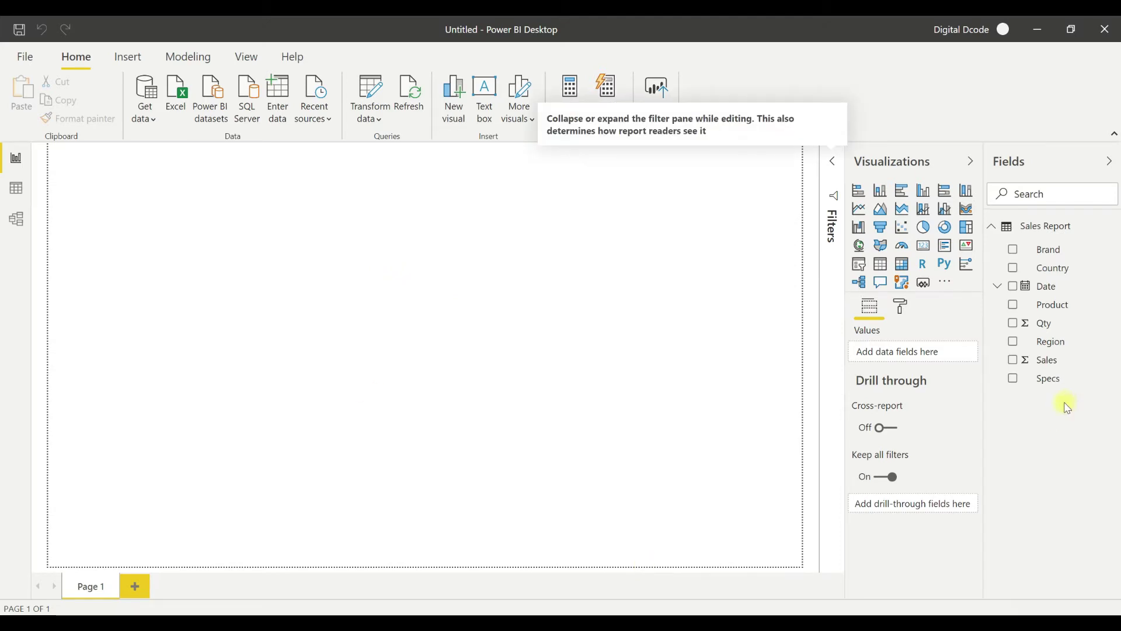
Review the Sales Report table's columns in the data view and the Power Query Editor, closing the editor with Close & Apply.
left_click(14, 193)
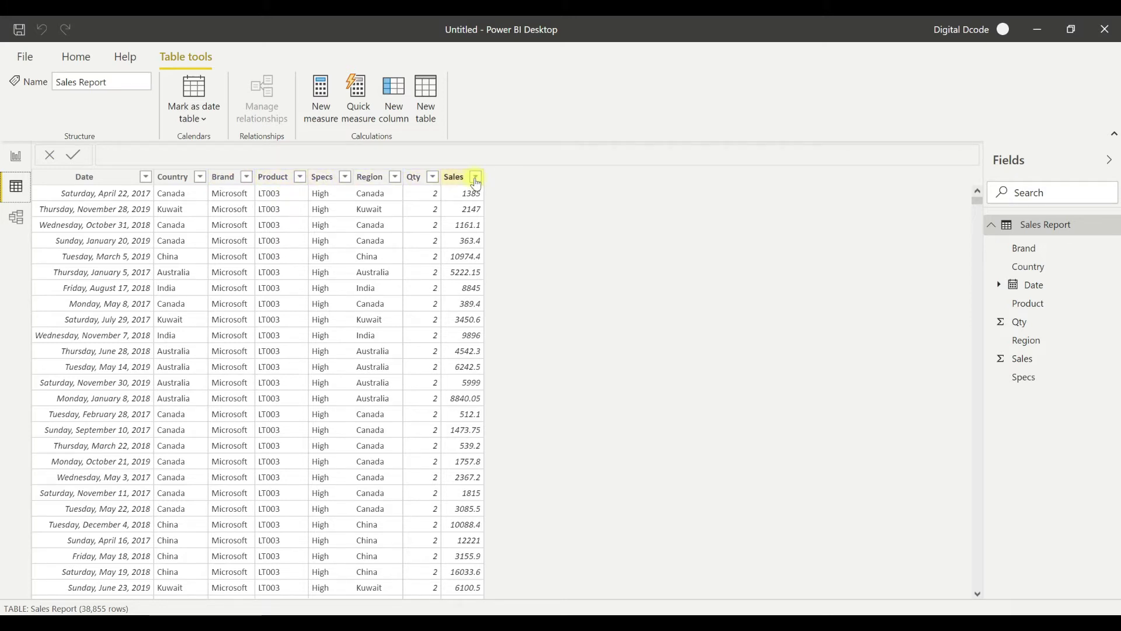
left_click(15, 156)
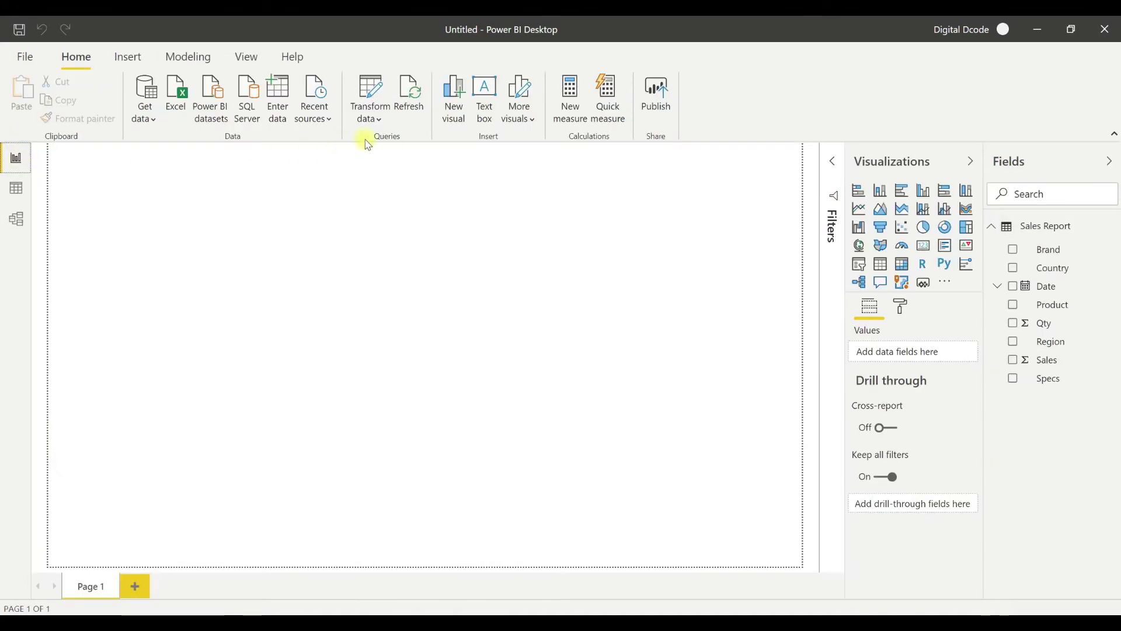
left_click(359, 116)
left_click(379, 146)
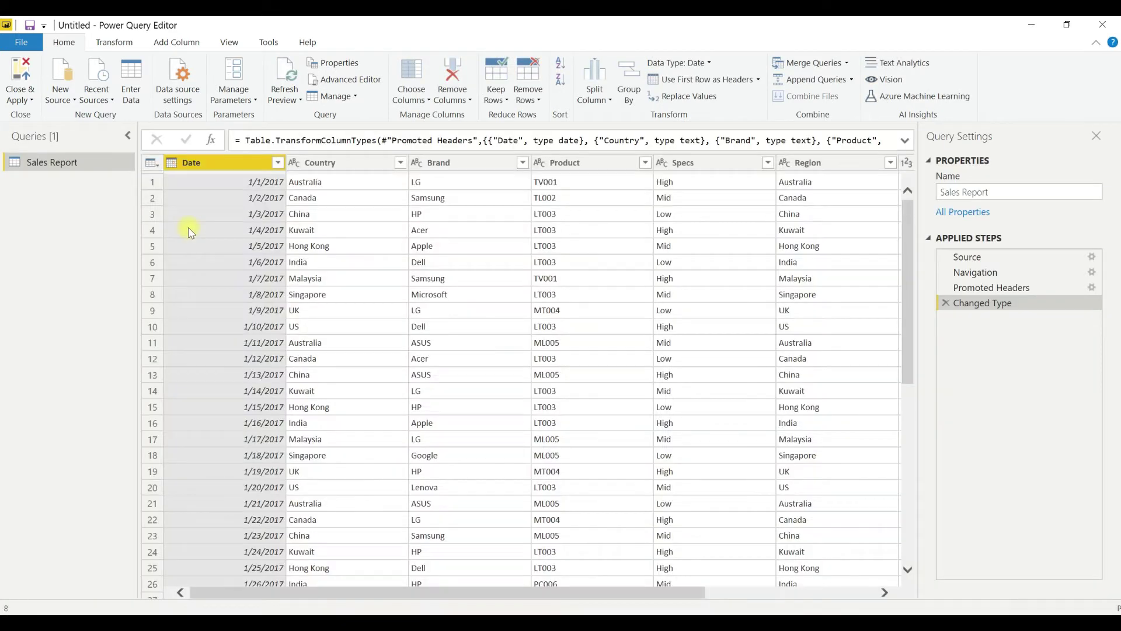
left_click(186, 164)
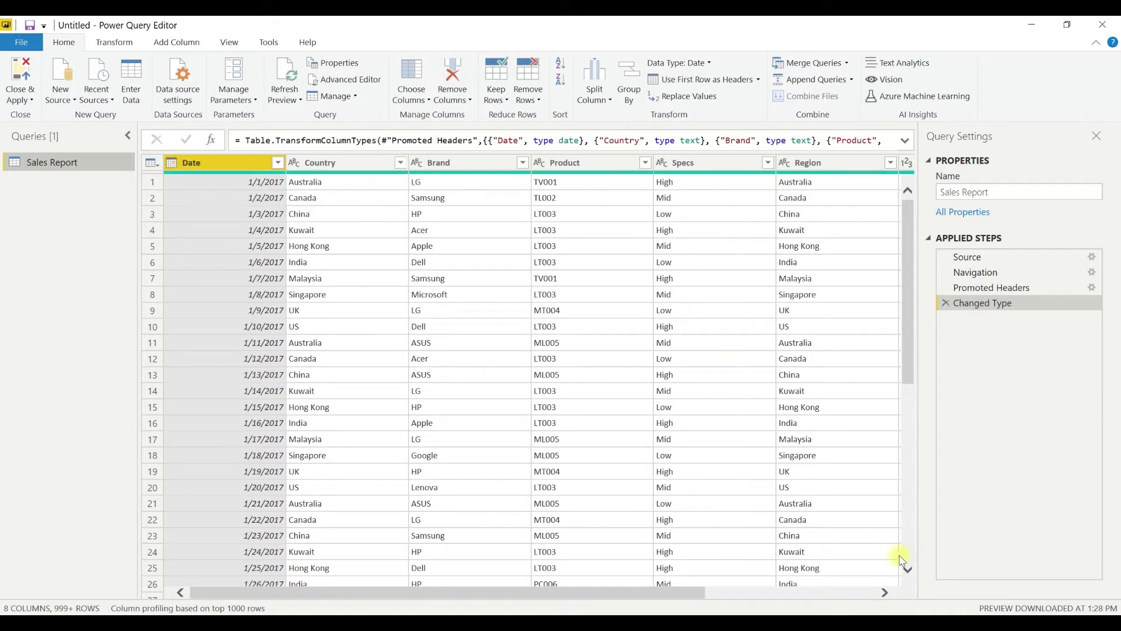
left_click(884, 592)
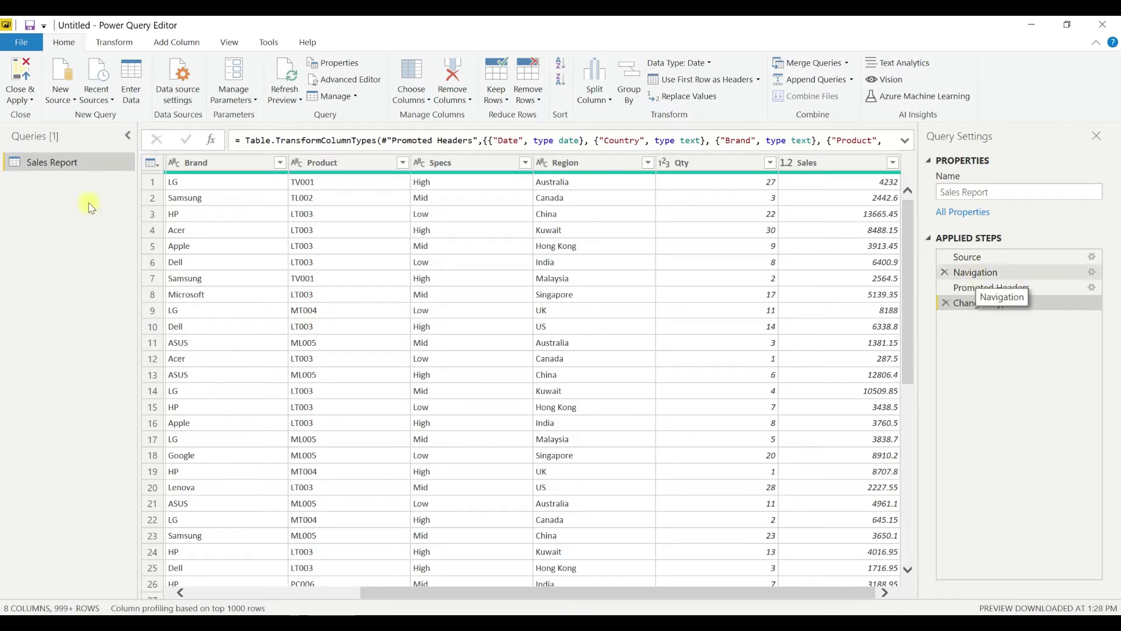
left_click(20, 98)
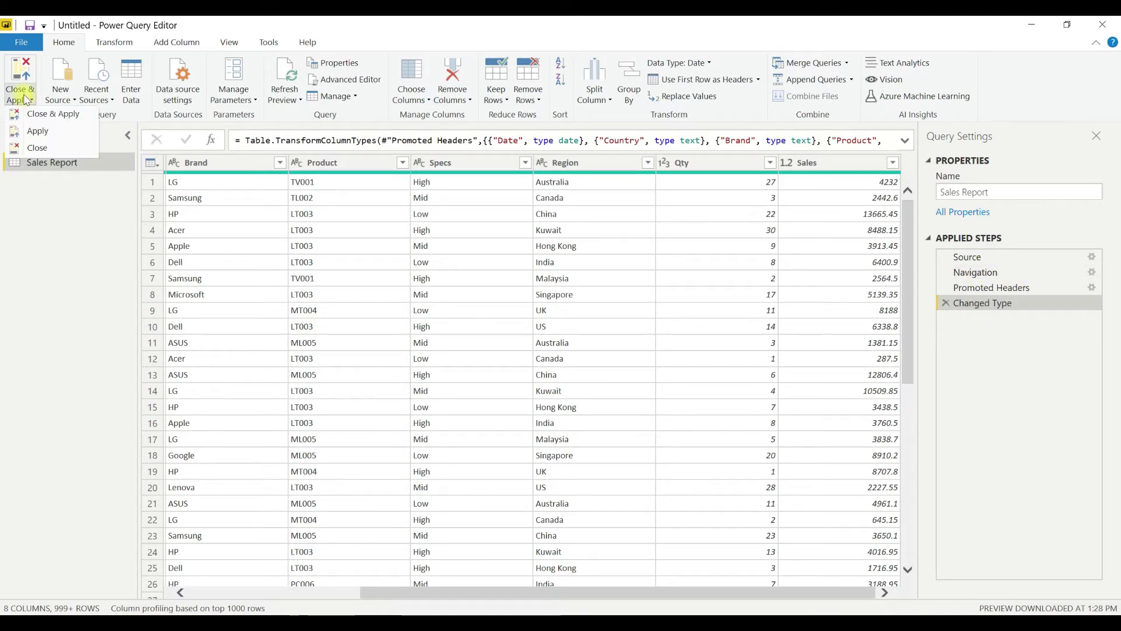
left_click(57, 114)
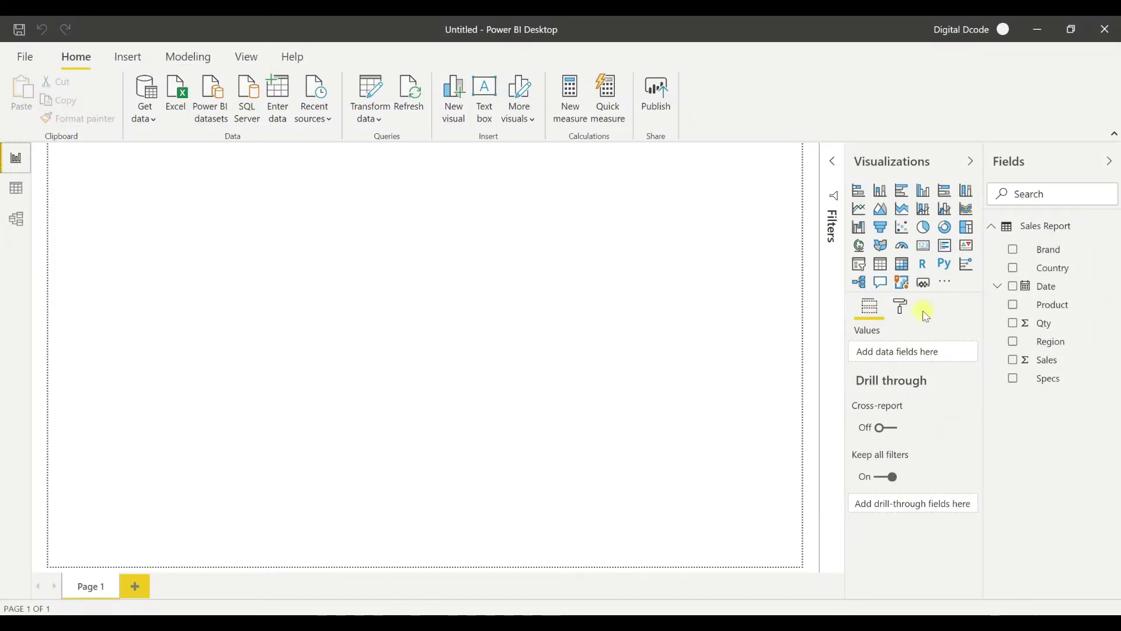
Format the Date column of the Sales Report table as 14-Mar-01 (dd-mmm-yy) and reload the data view.
left_click(16, 187)
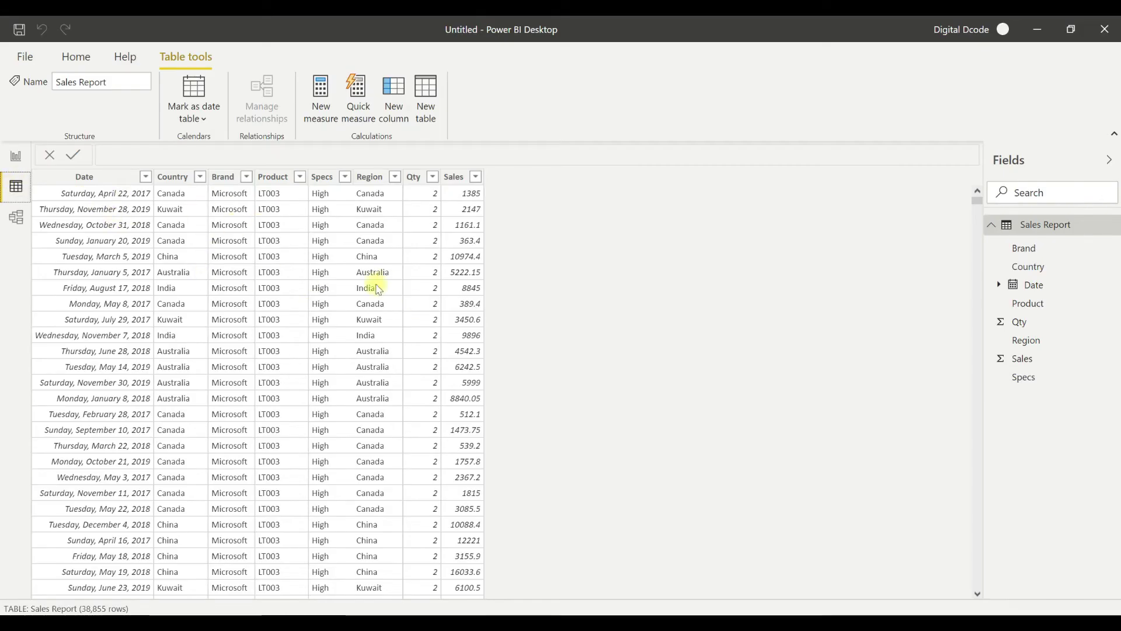
left_click(17, 157)
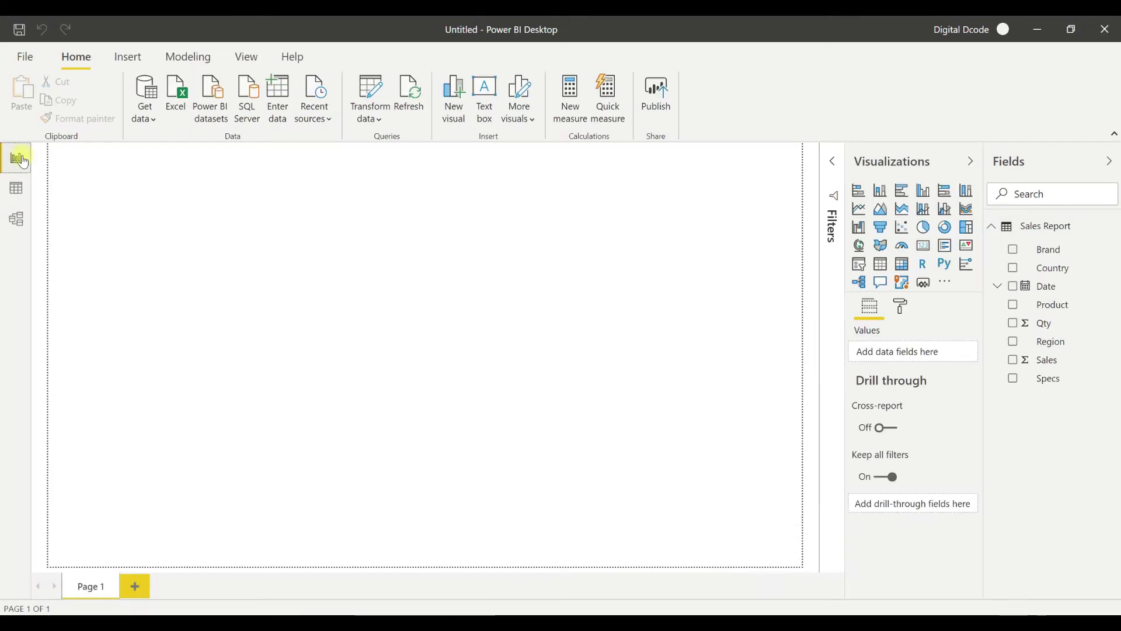
left_click(15, 187)
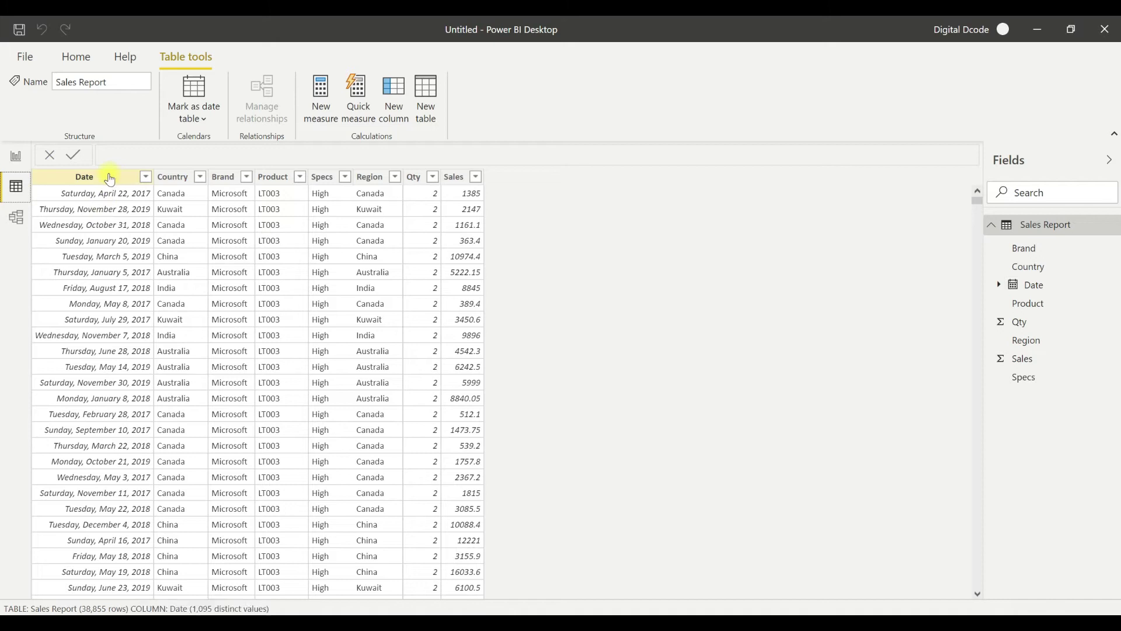
left_click(107, 178)
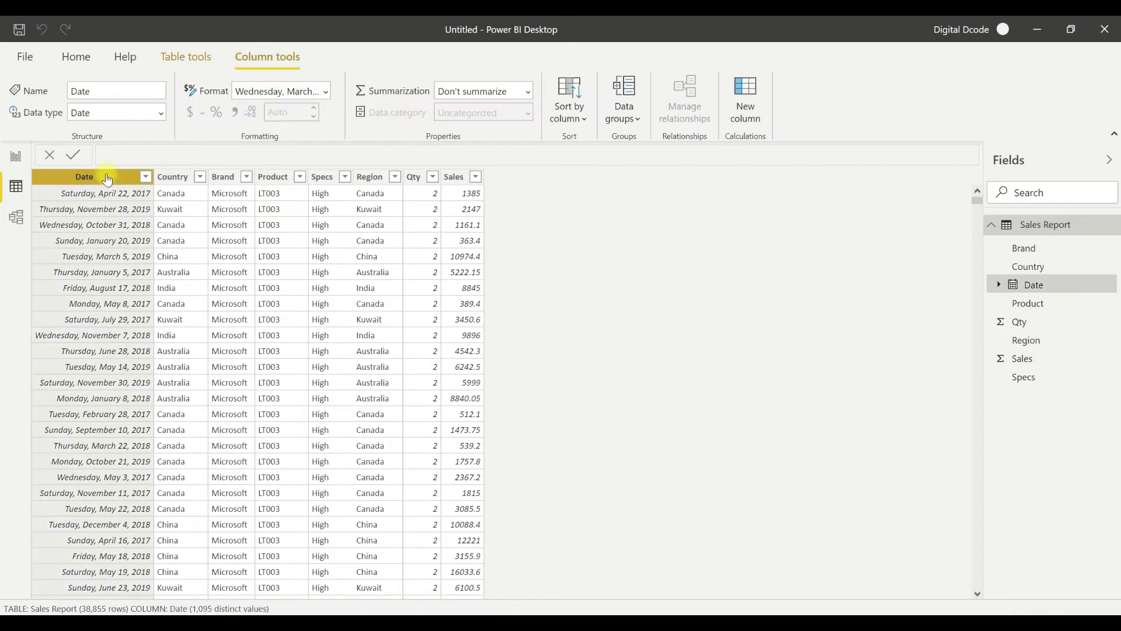
left_click(326, 92)
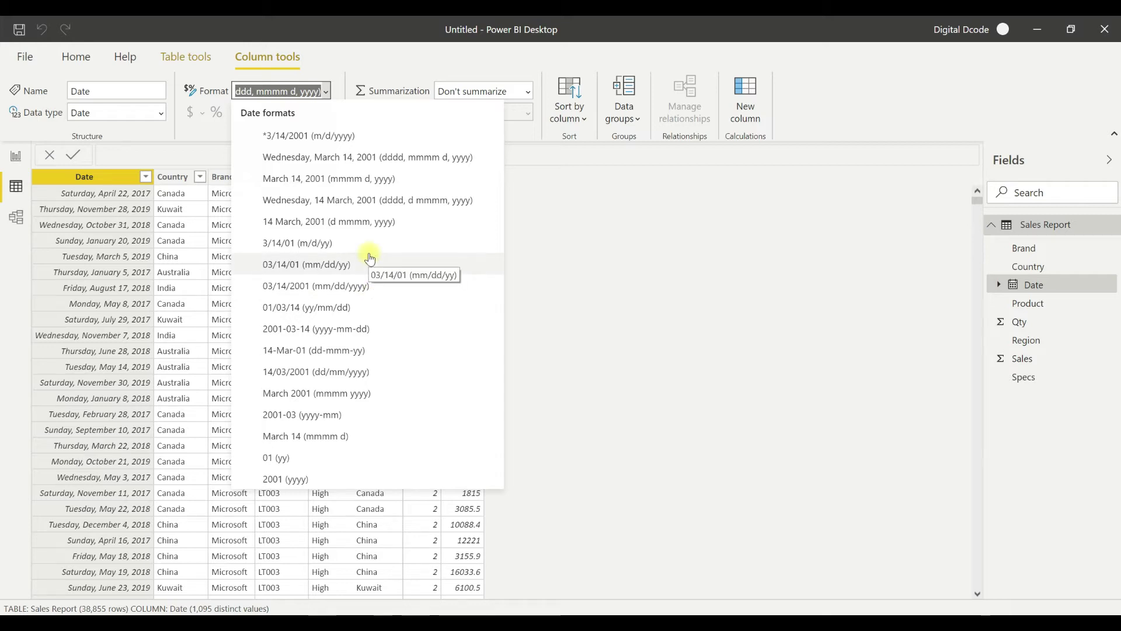
left_click(369, 349)
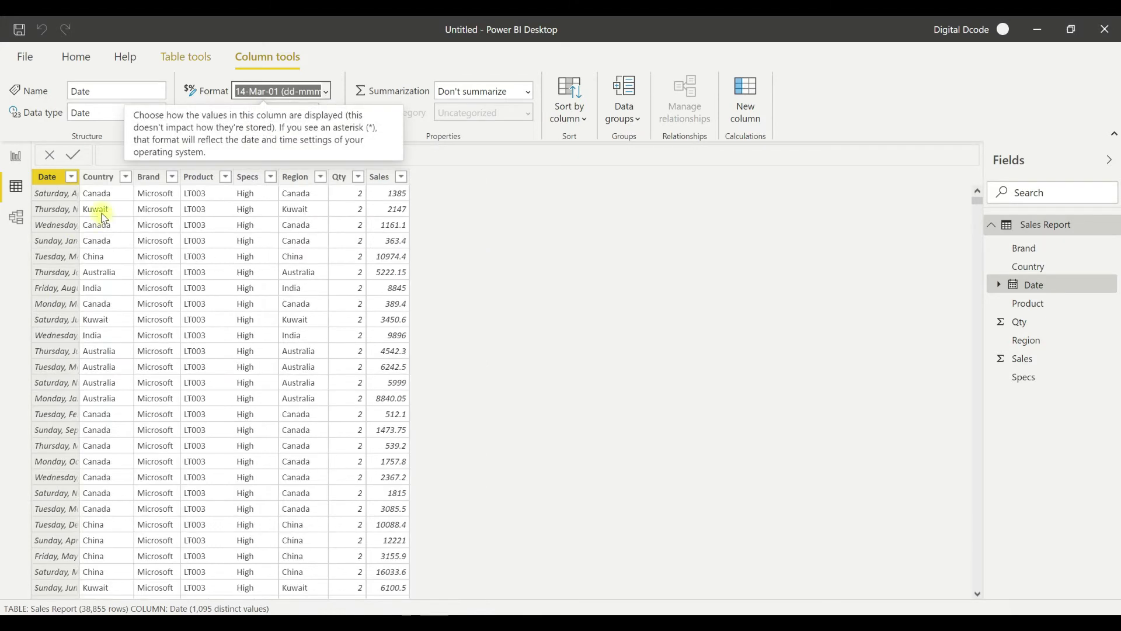
left_click(15, 155)
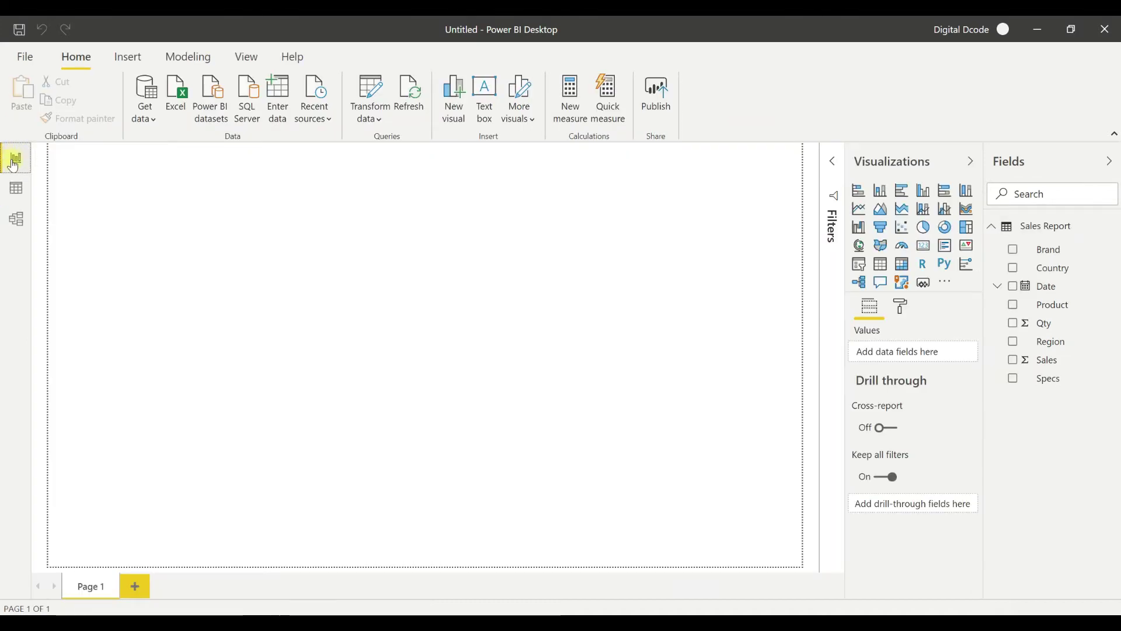
left_click(16, 187)
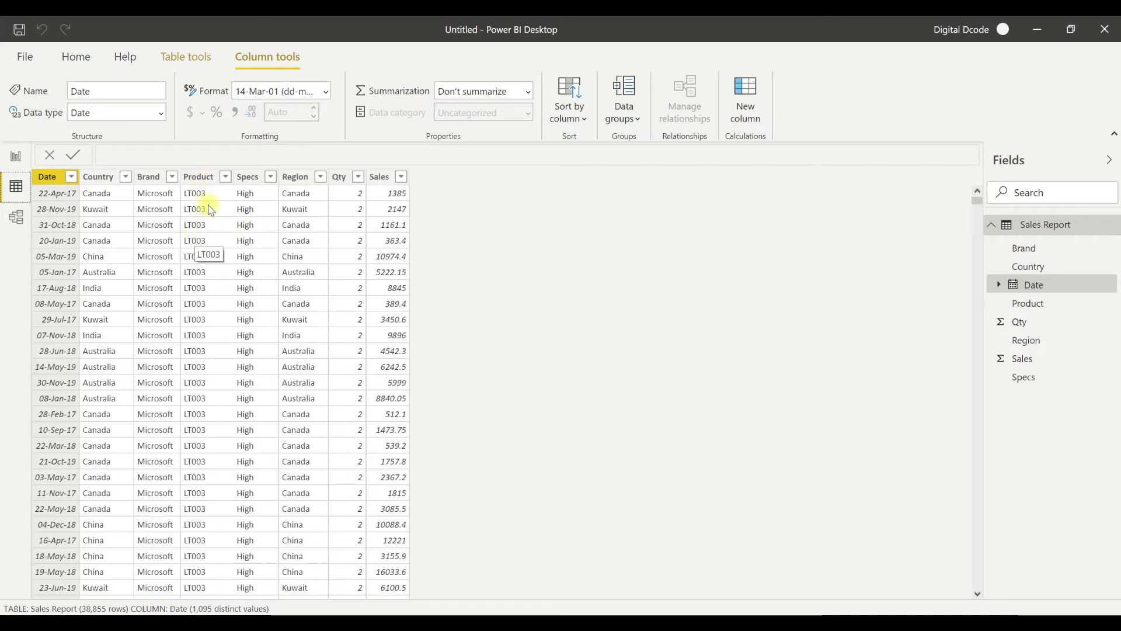
Review the Sales Report table's rows and the list of distinct values in its Product column, returning to the report view.
scroll(219, 435, "down", 20)
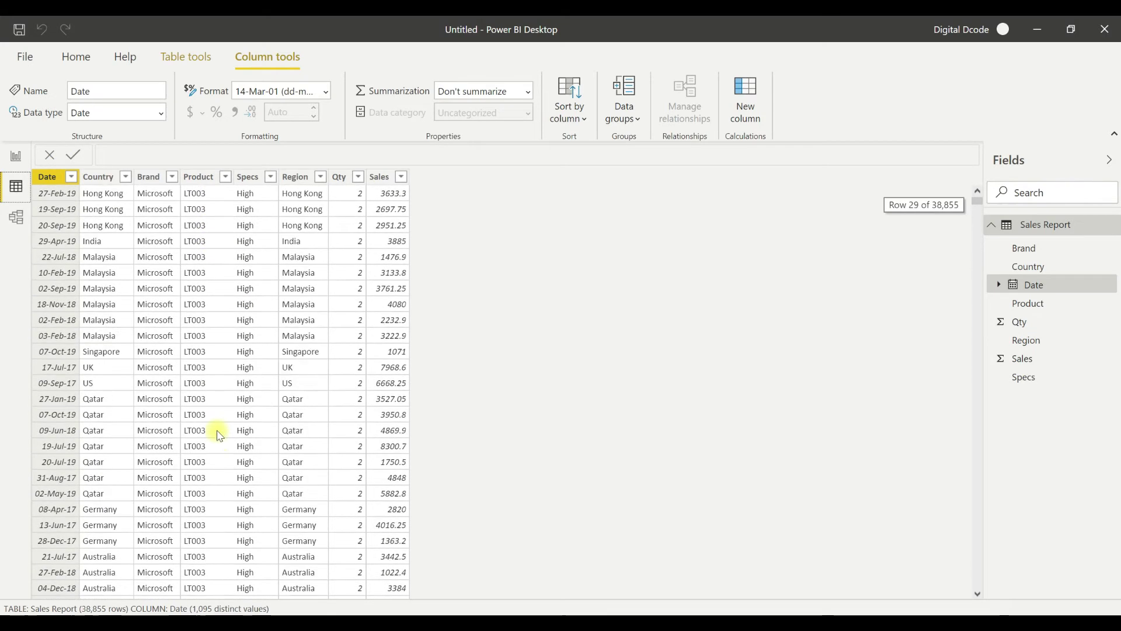
scroll(219, 435, "down", 20)
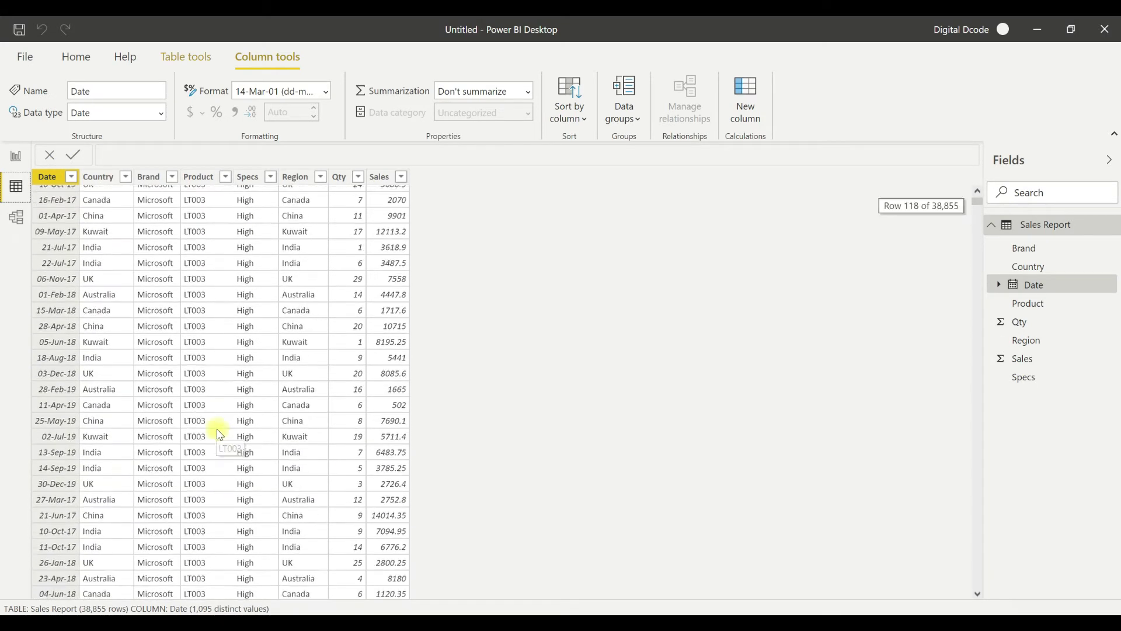
scroll(216, 435, "down", 20)
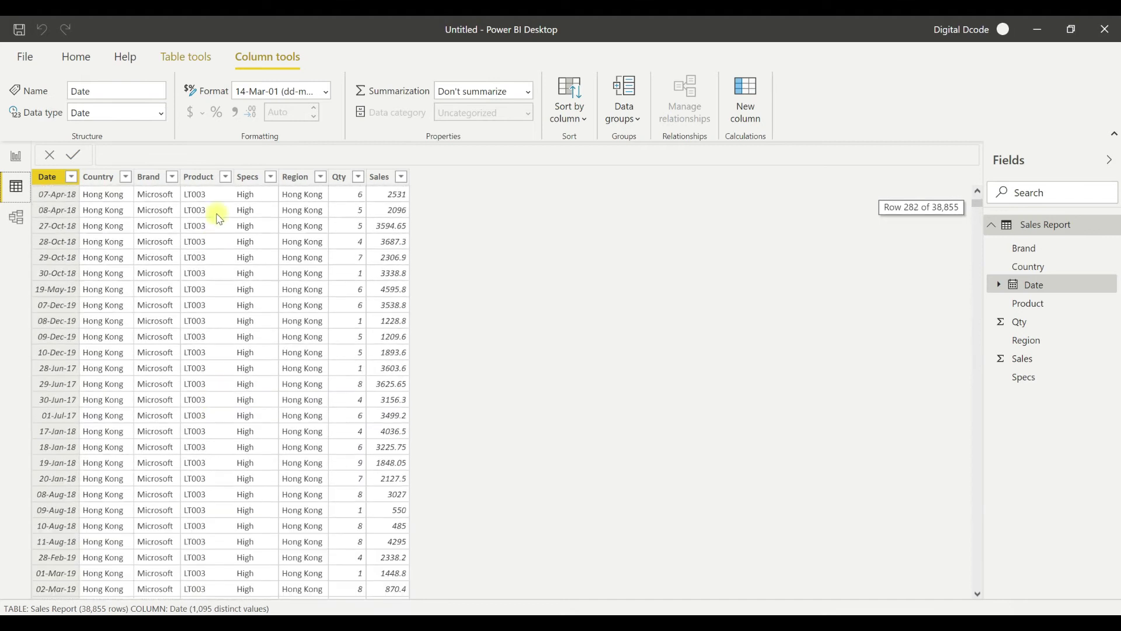
left_click(221, 178)
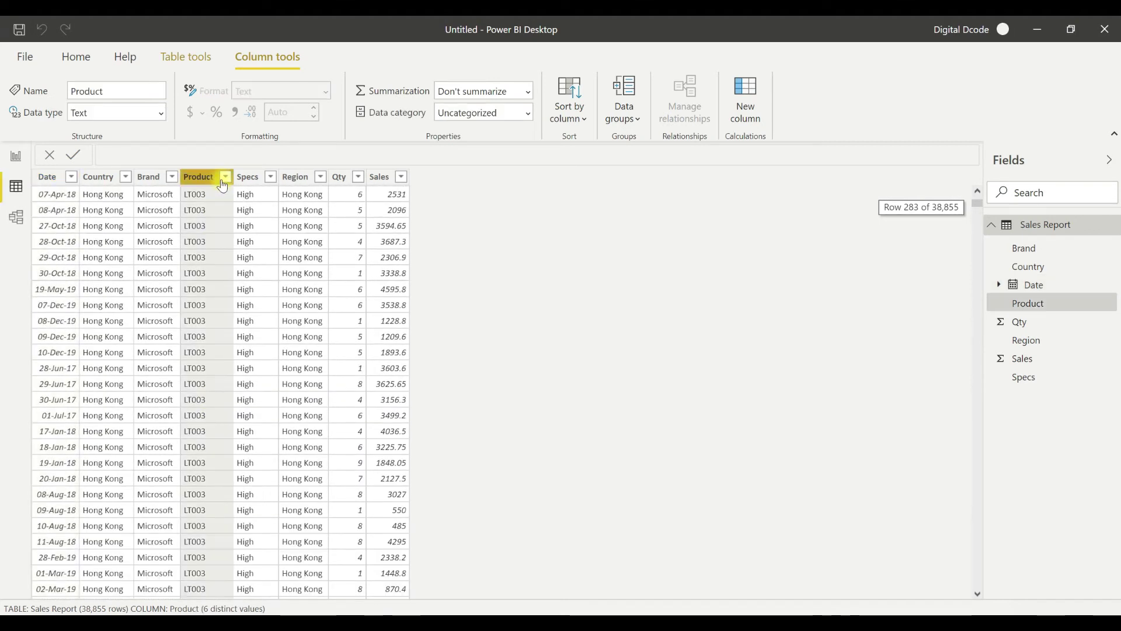
left_click(225, 176)
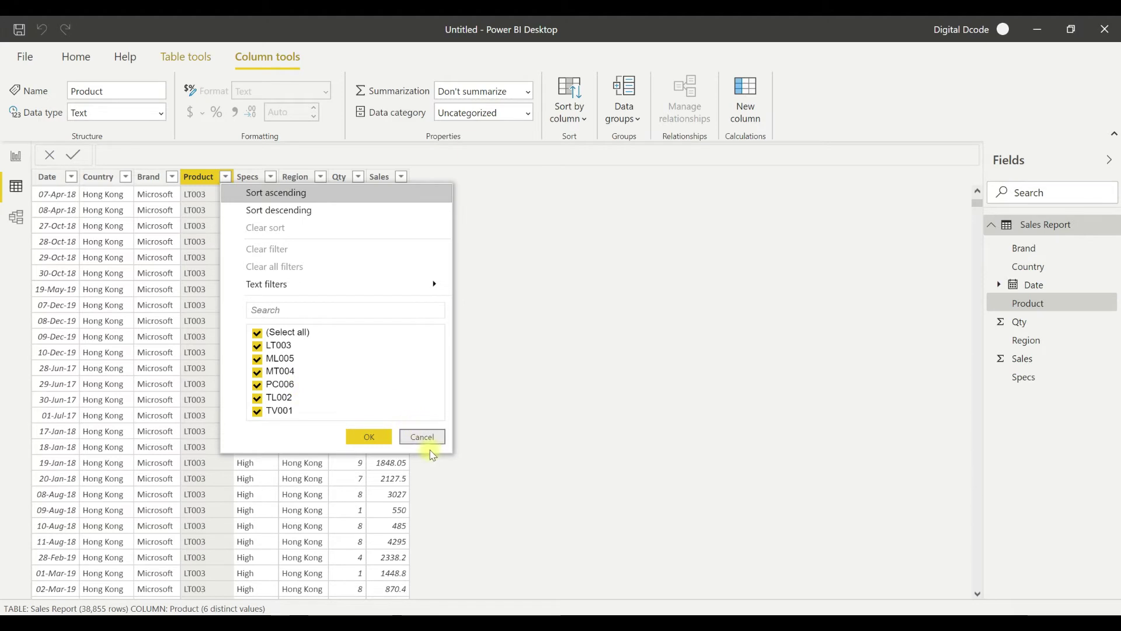
left_click(466, 431)
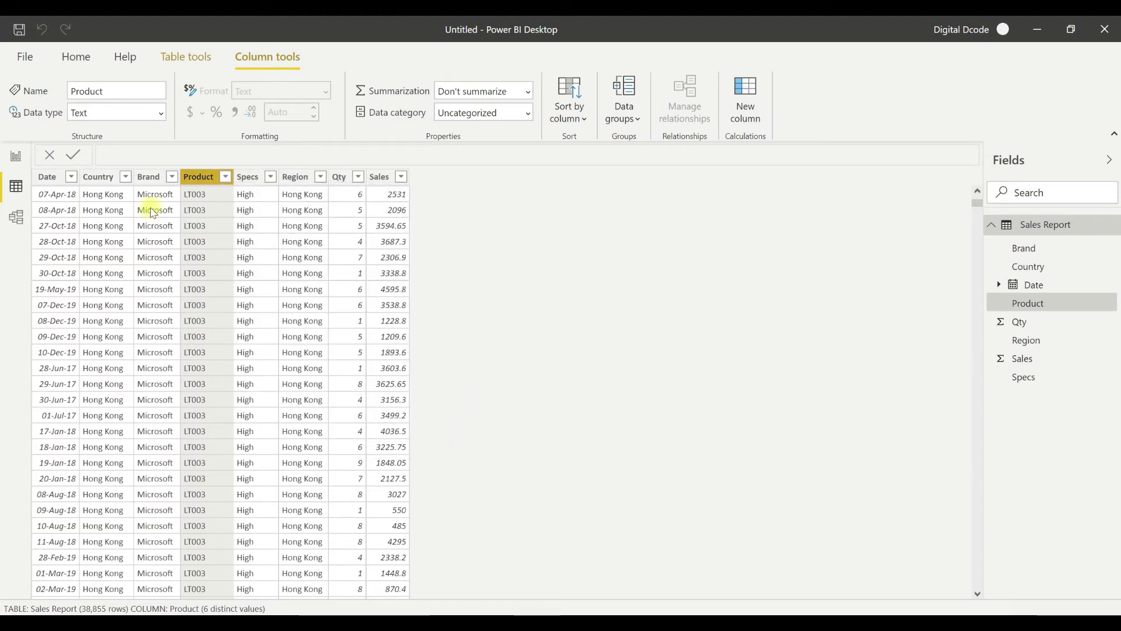
left_click(16, 158)
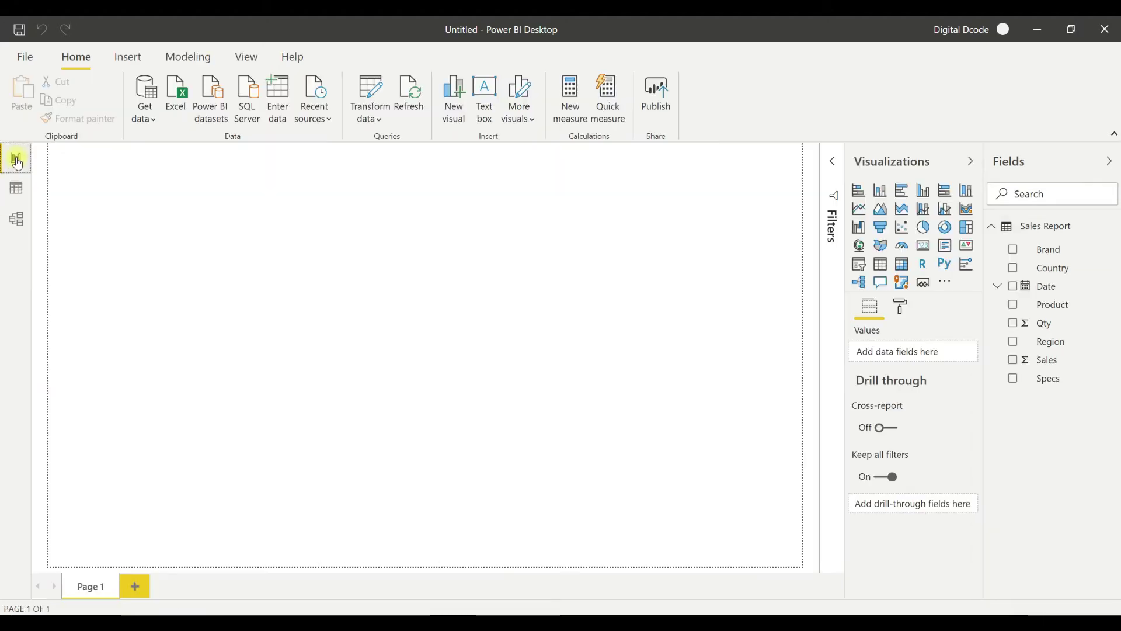
left_click(16, 187)
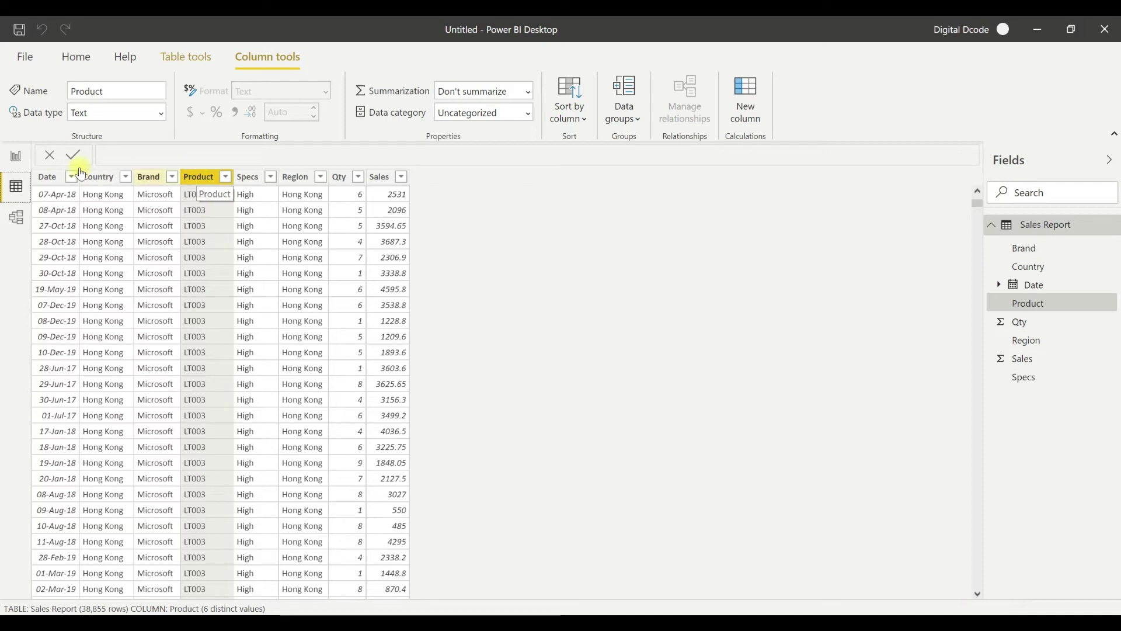
left_click(16, 158)
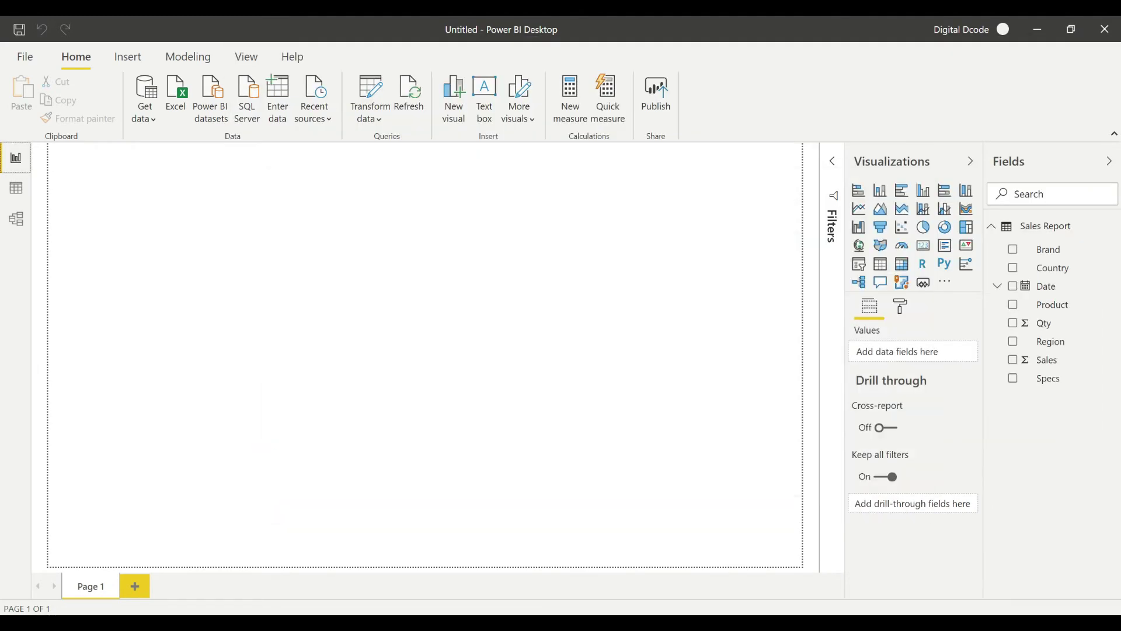
Copy the Mapping workbook from the Power BI Online folder into its Sales Reports subfolder using File Explorer.
key("super+e")
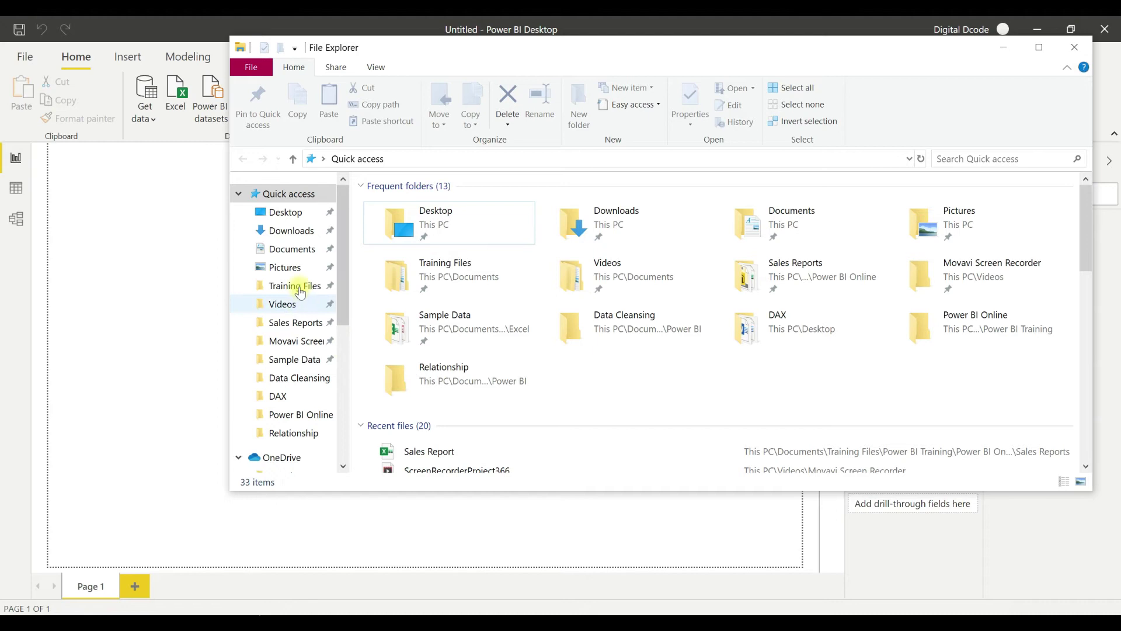
left_click(299, 286)
left_click(291, 322)
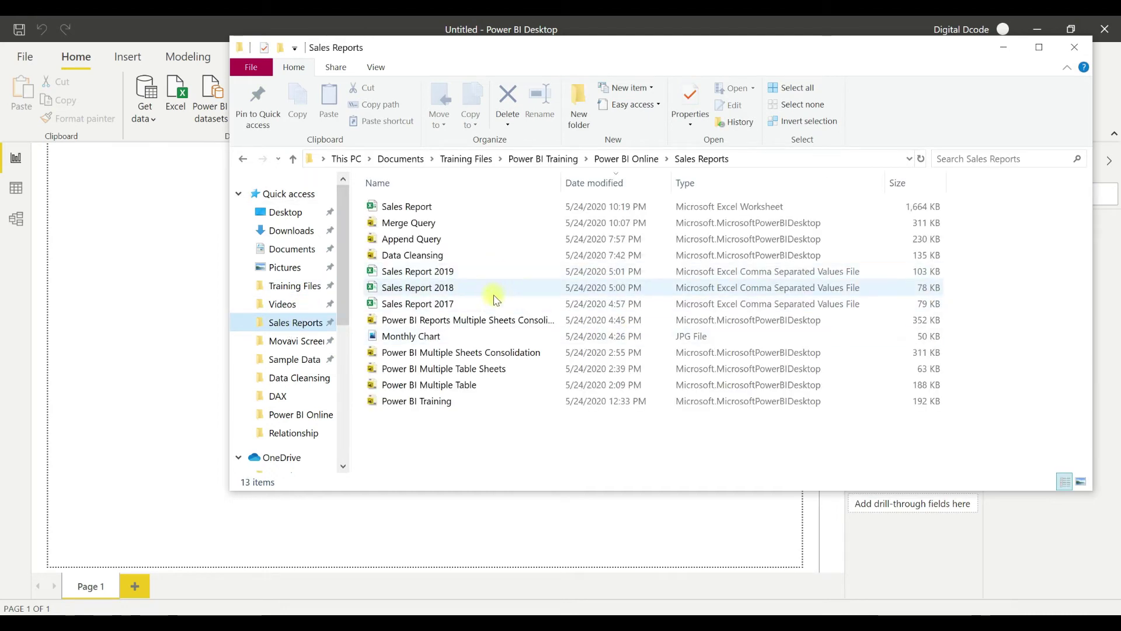
left_click(643, 159)
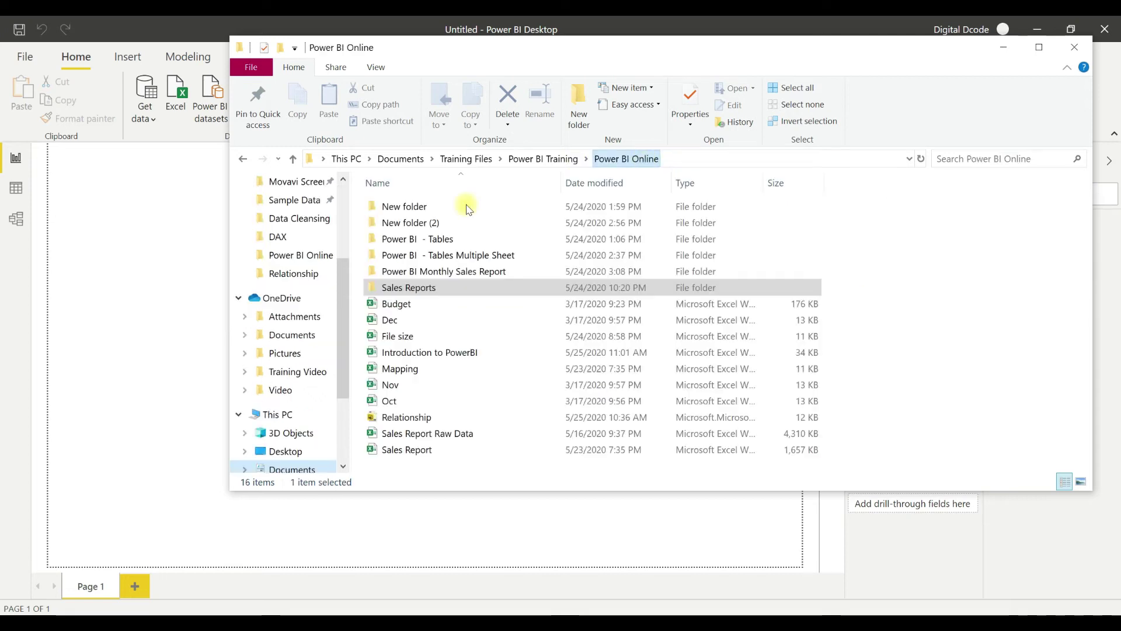
left_click(443, 369)
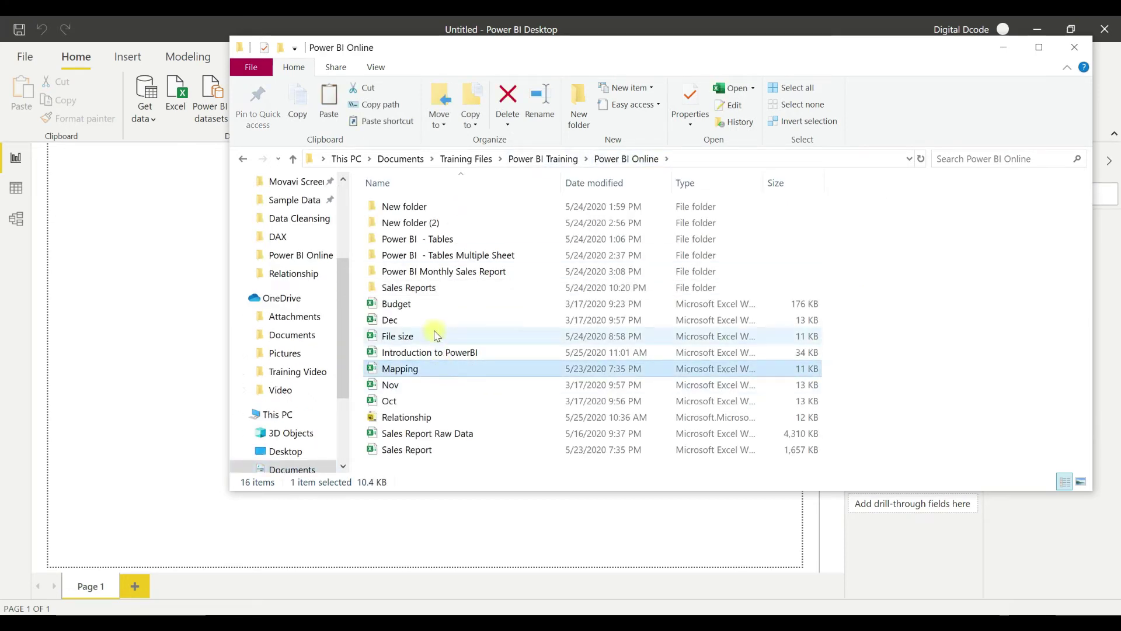
double_click(425, 289)
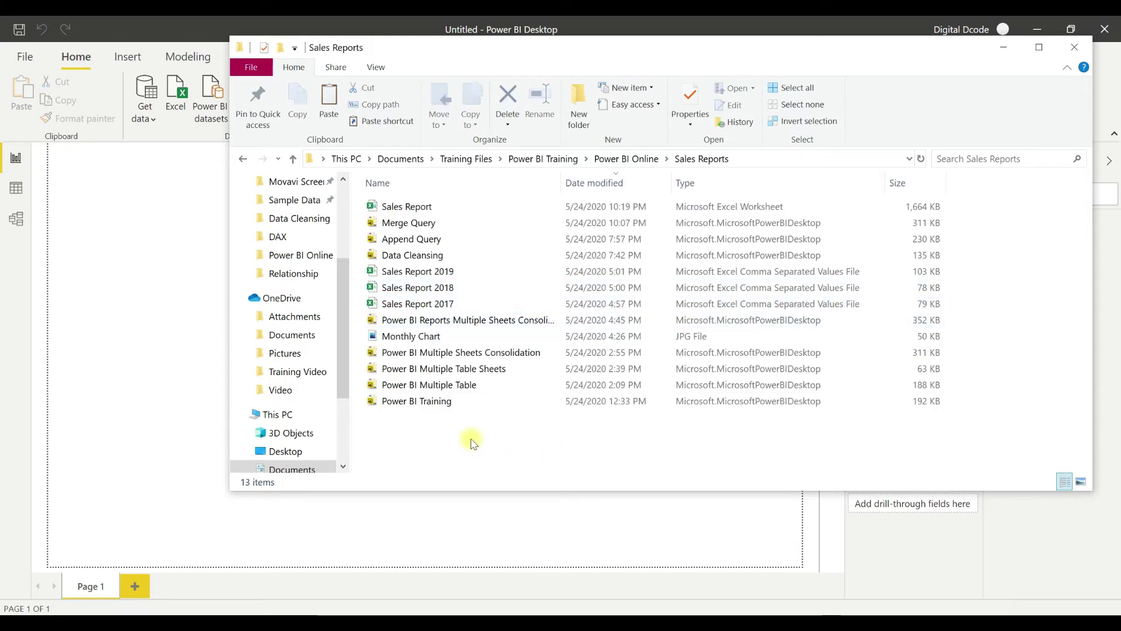
key("ctrl+v")
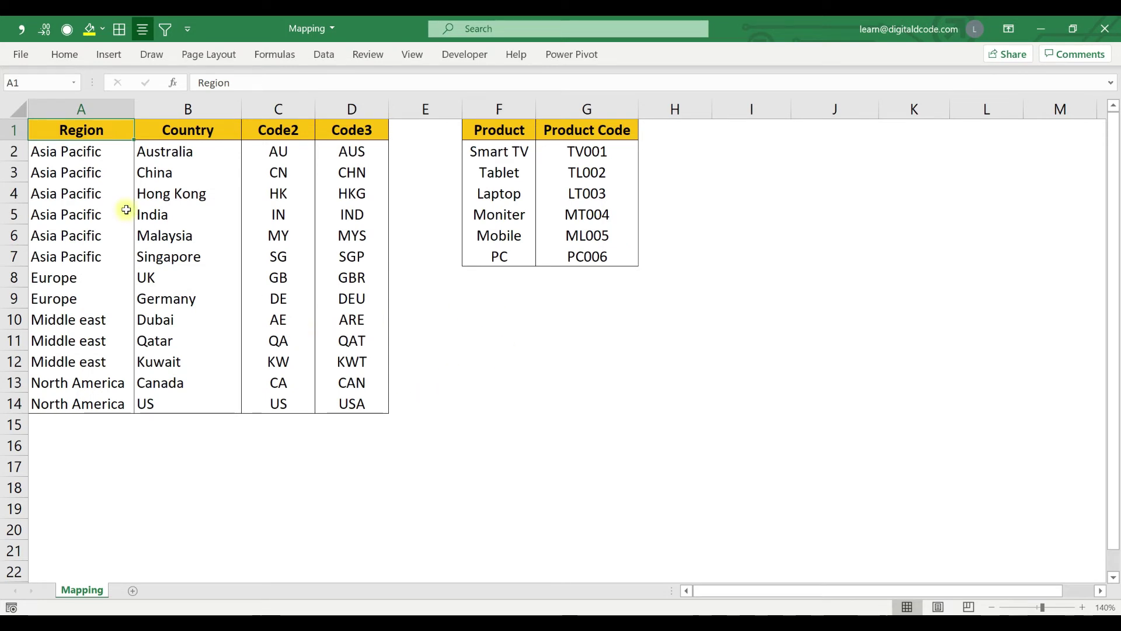
Examine the Region, Country, Code2 and Code3 columns in the Mapping workbook, including which countries belong to each region.
left_click(170, 129)
left_click(297, 135)
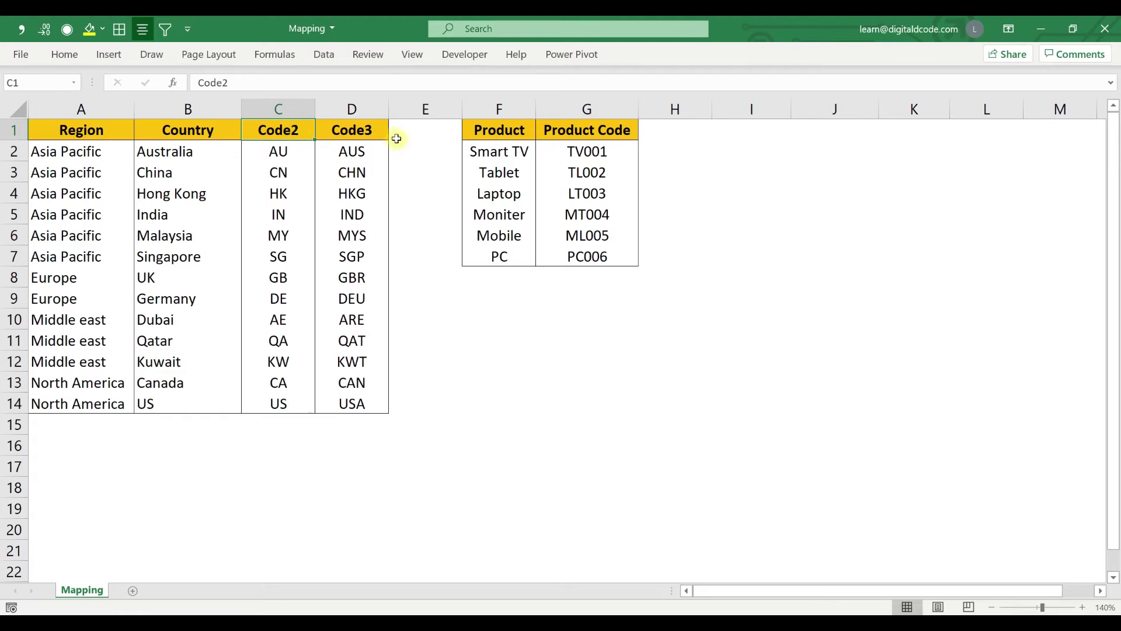
left_click(373, 131)
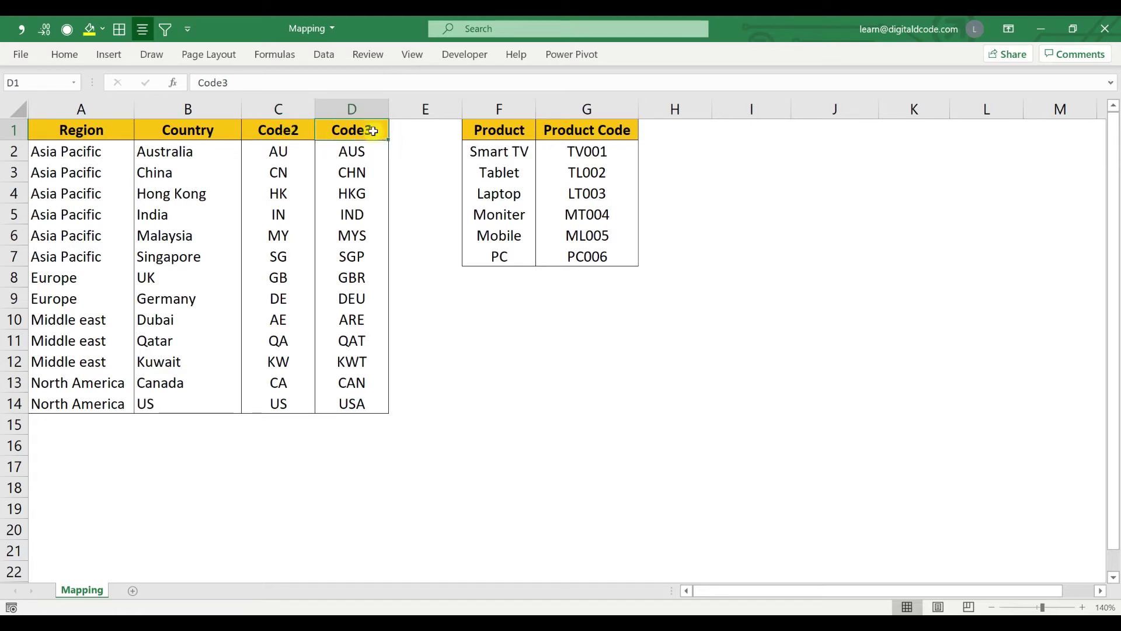
left_click(109, 130)
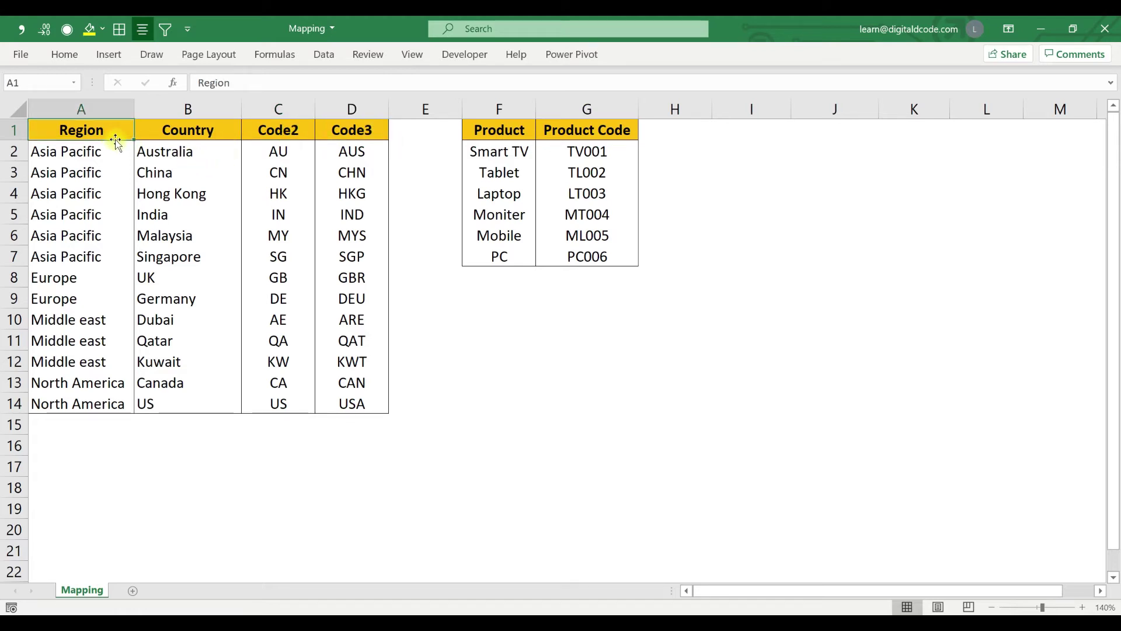
left_click_drag(150, 153, 164, 232)
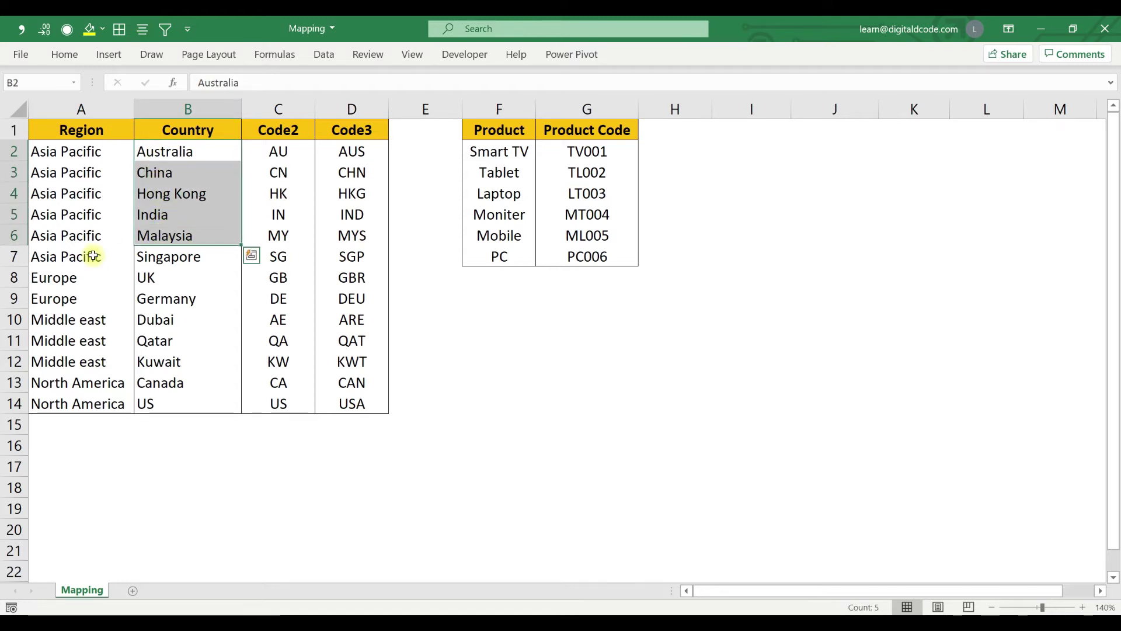
left_click_drag(157, 277, 156, 404)
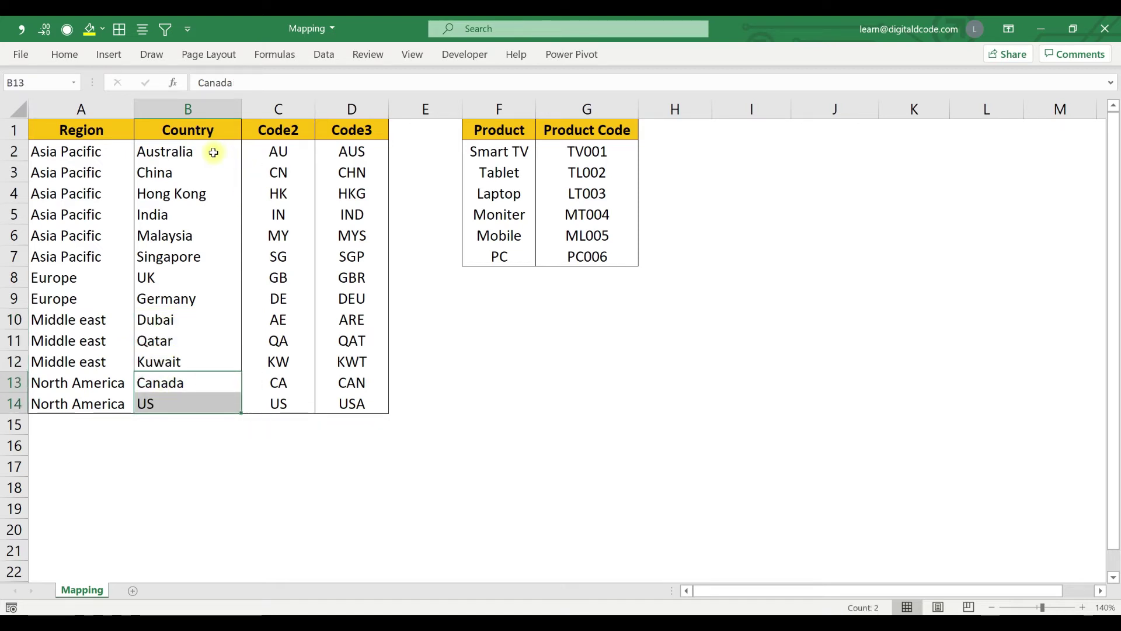
left_click(69, 130)
left_click(292, 138)
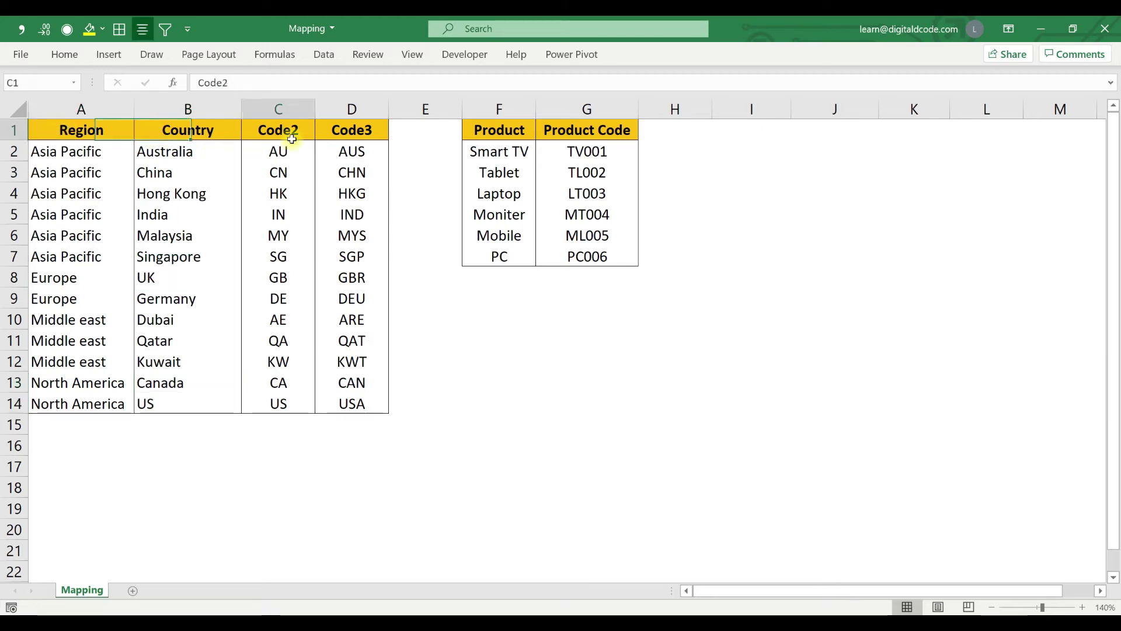
left_click(343, 134)
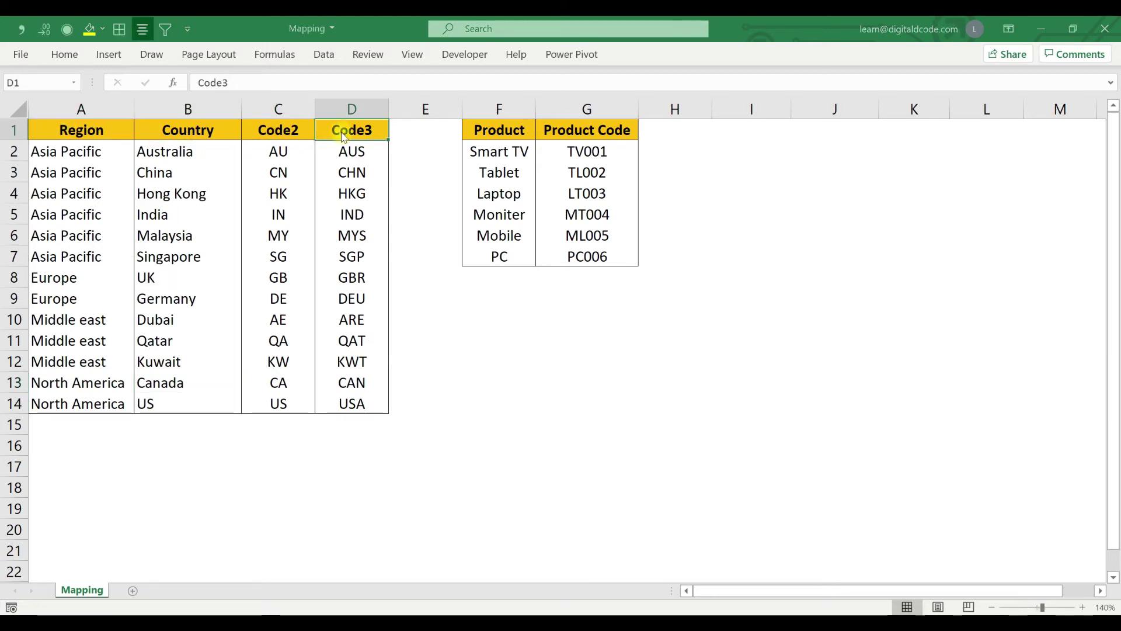
Switch to Power BI Desktop and examine the Sales Report table's columns in the data view.
key("alt+Tab")
key("alt+Tab")
key("alt+Tab")
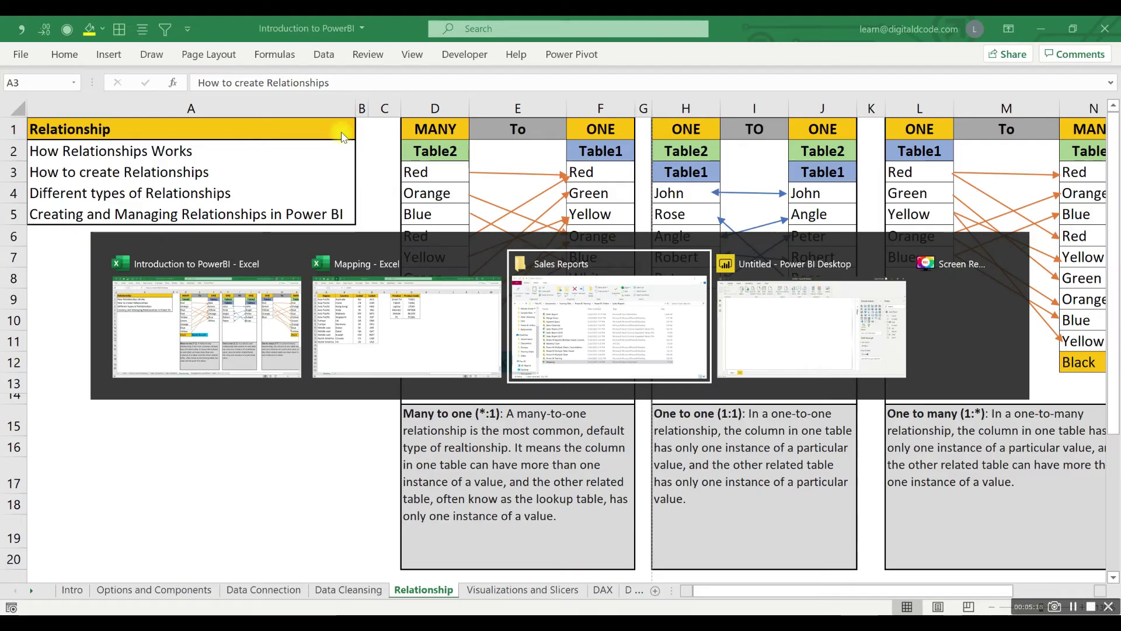
key("alt+Tab")
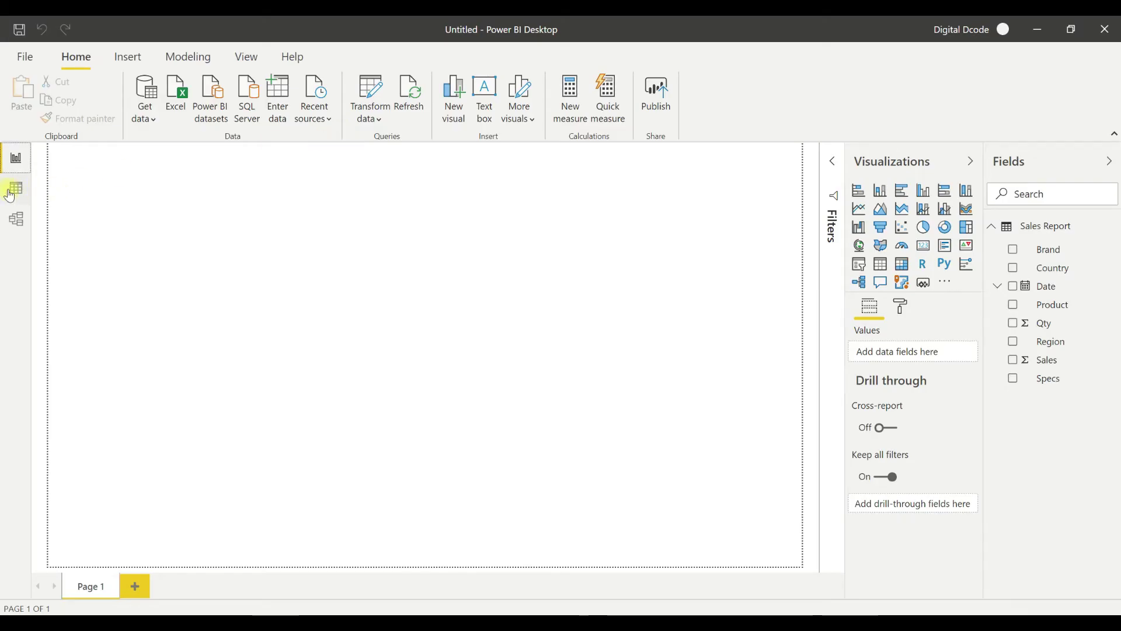
left_click(11, 192)
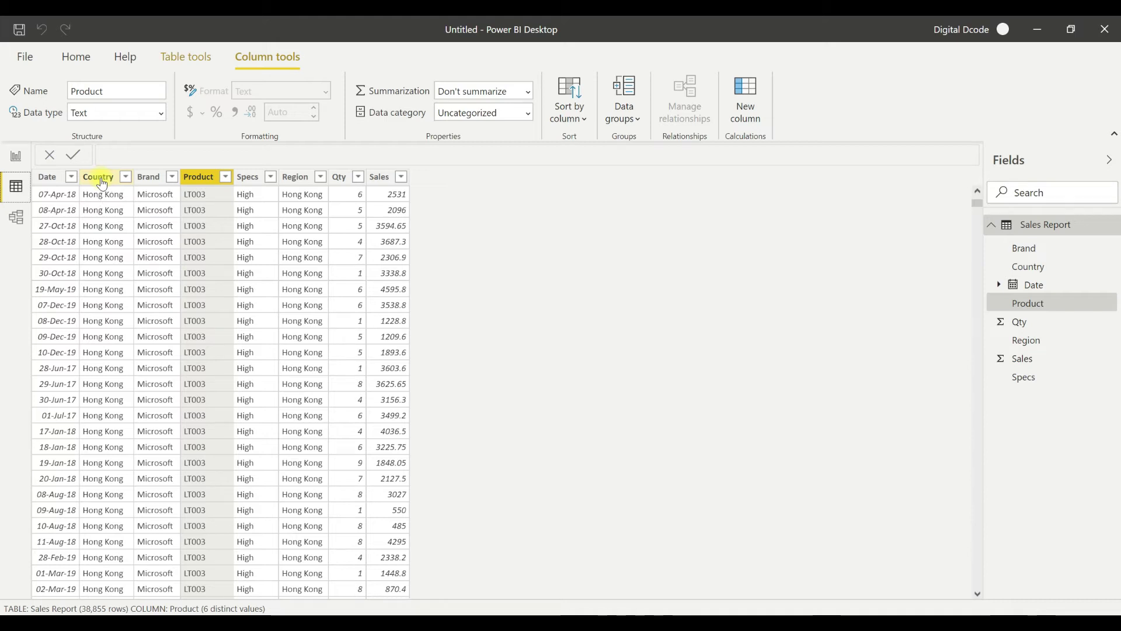
Switch to the Mapping workbook in Excel and examine the Region column and the Product and Product Code lookup list.
key("alt+Tab")
key("alt+Tab")
key("alt+Tab")
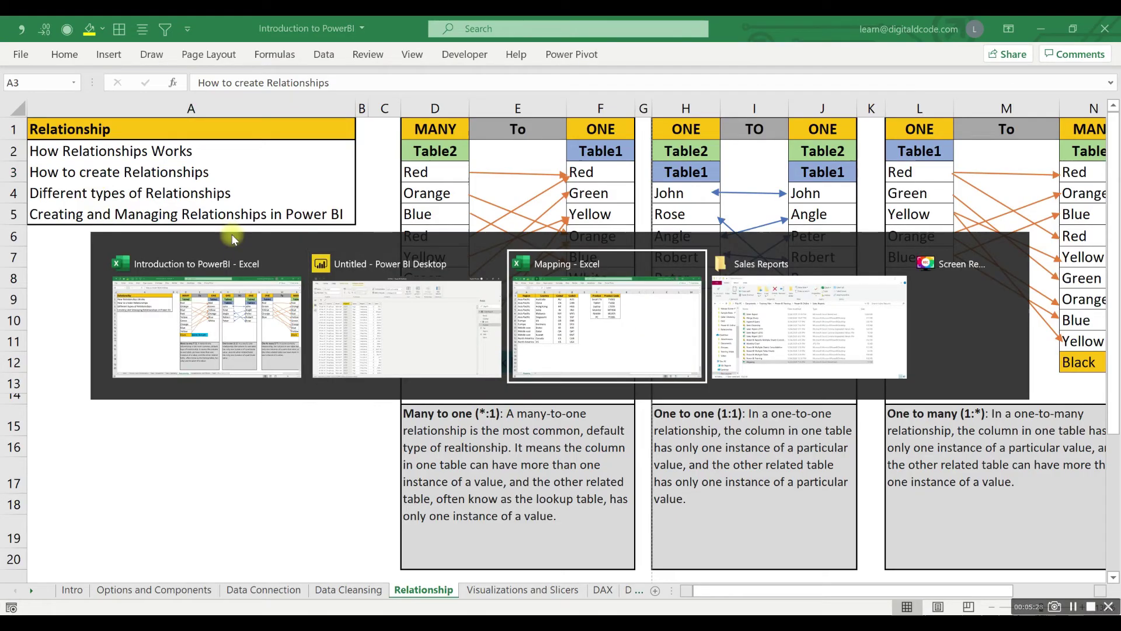
left_click_drag(93, 125, 95, 359)
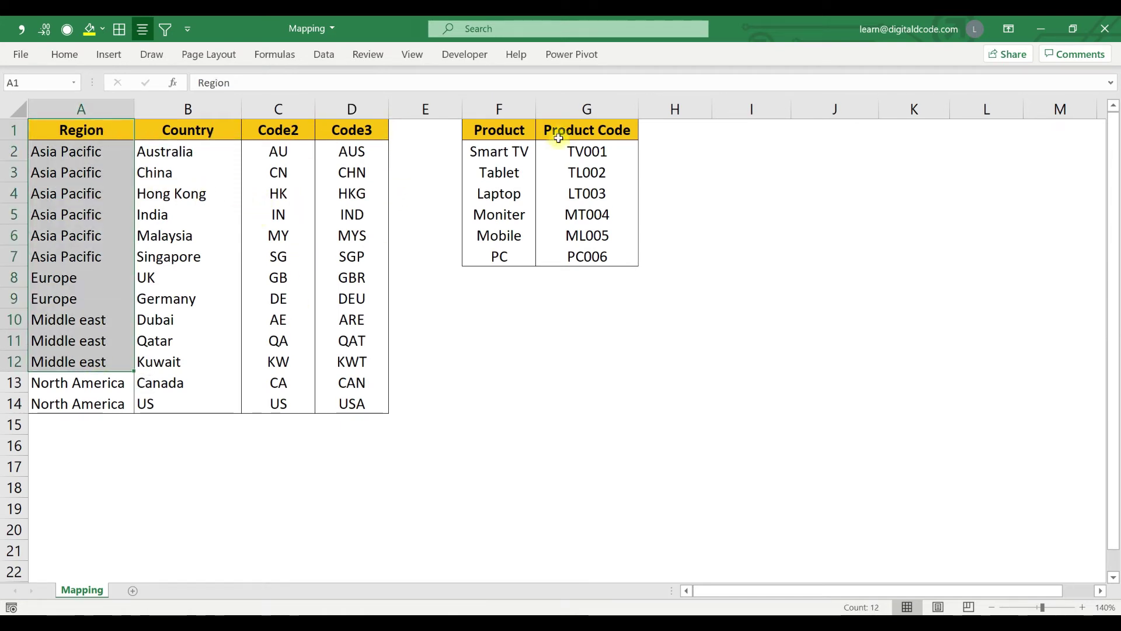
left_click_drag(497, 131, 583, 244)
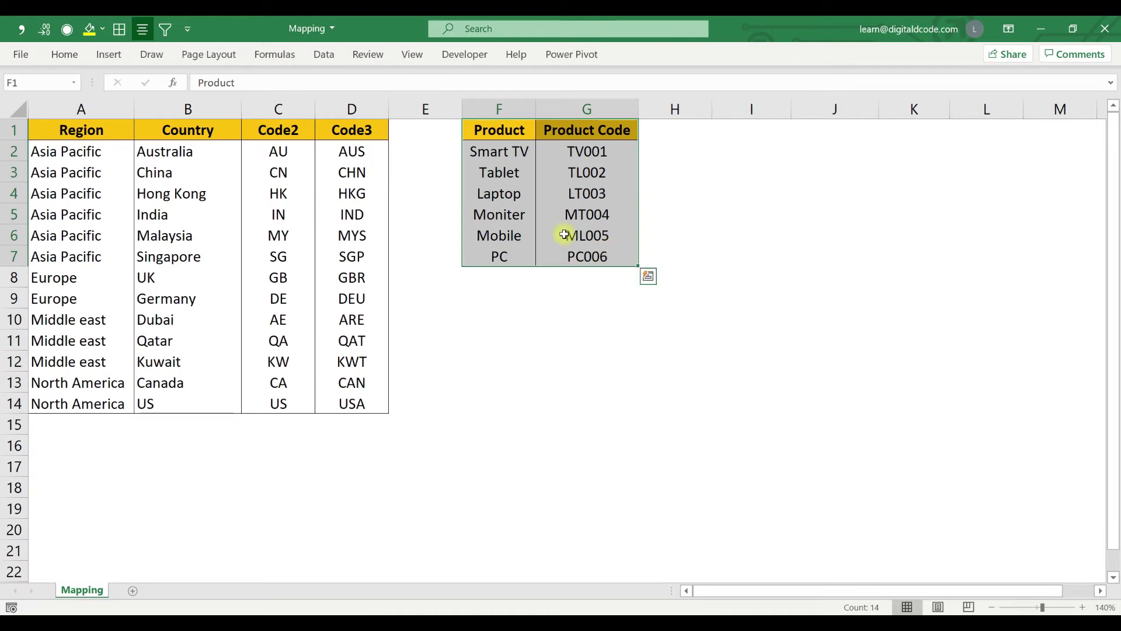
left_click(601, 144)
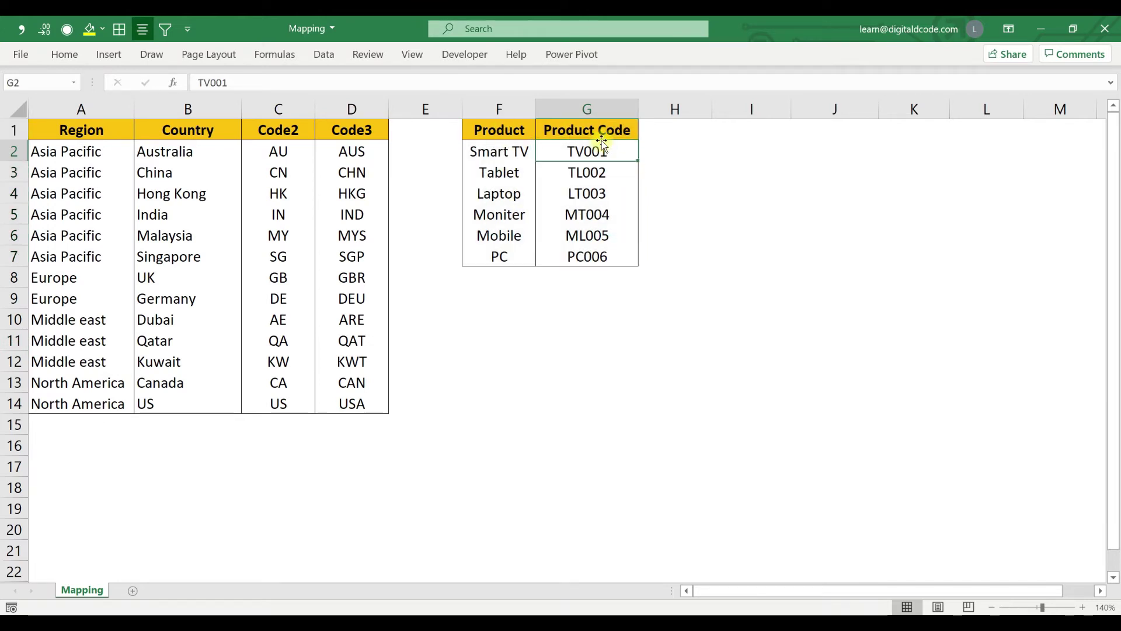
left_click_drag(593, 130, 581, 240)
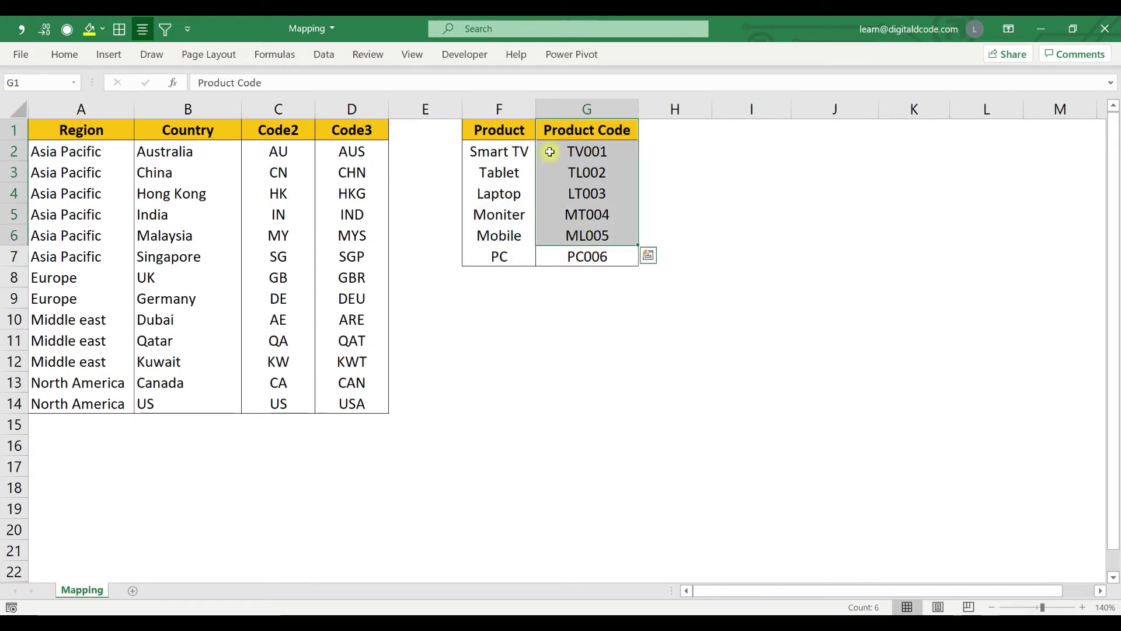
left_click_drag(510, 132, 506, 255)
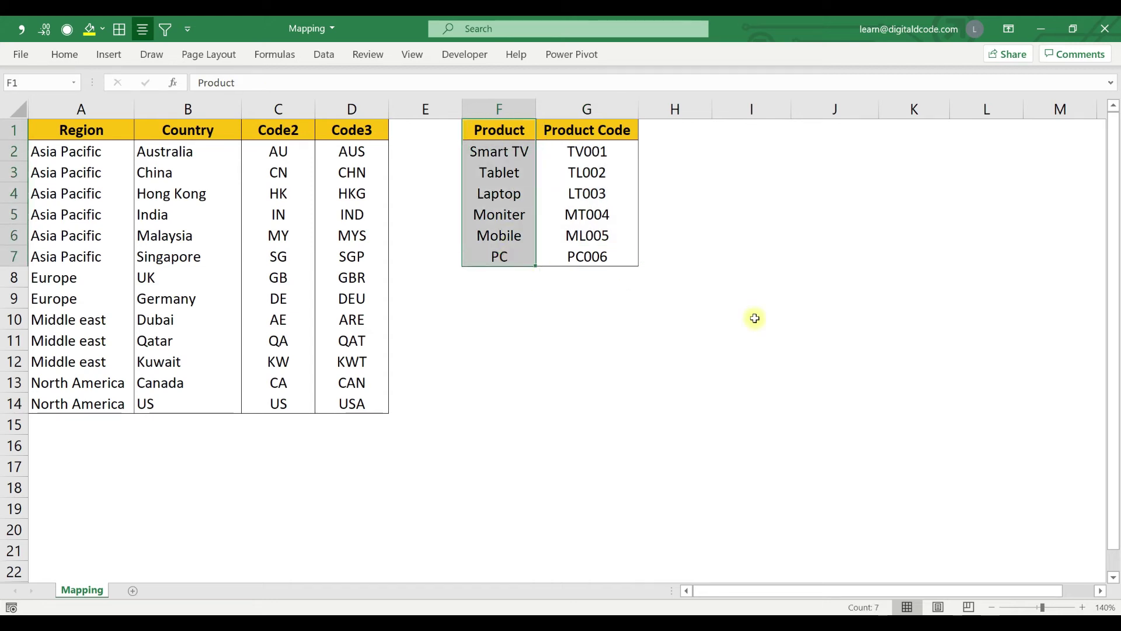
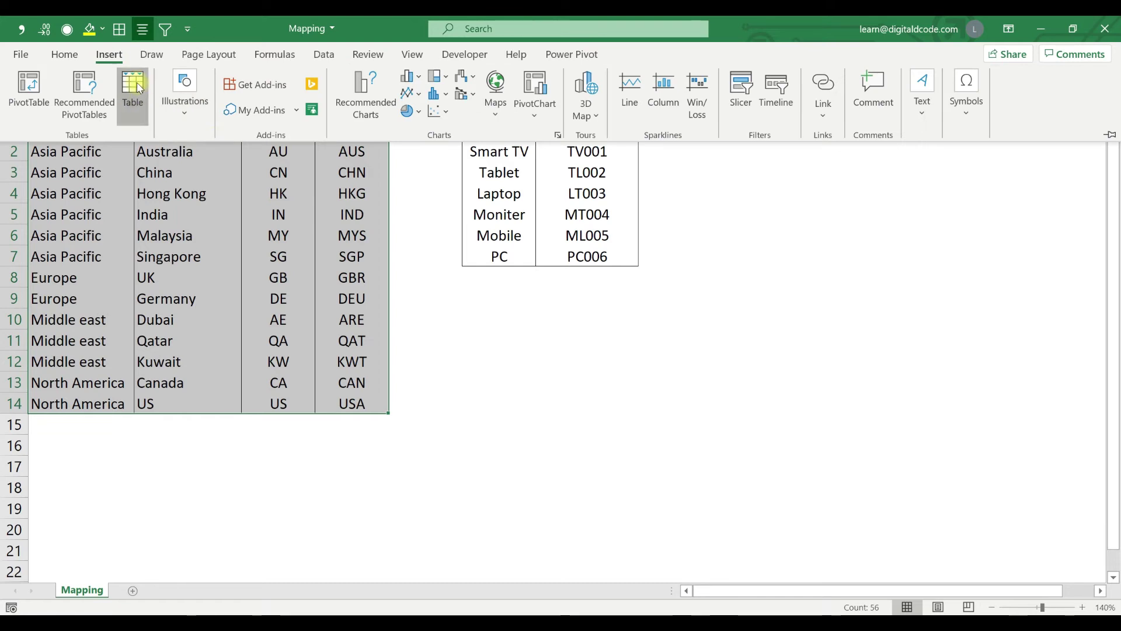
Convert the Region, Country, Code2 and Code3 range into an Excel table named CountryMapping.
left_click(723, 386)
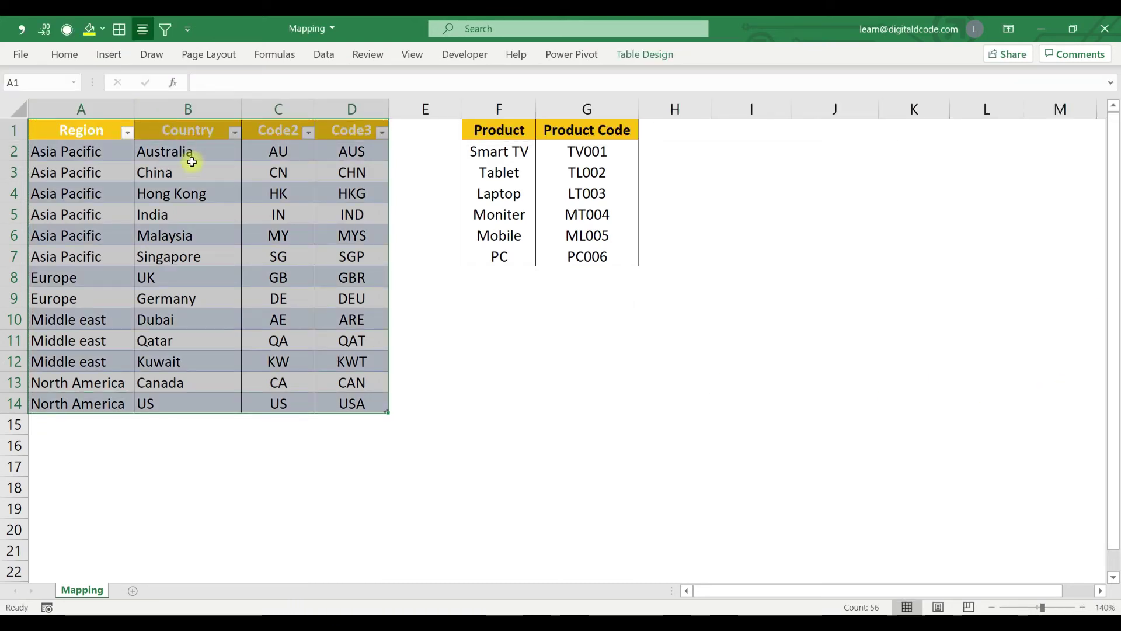
left_click(654, 54)
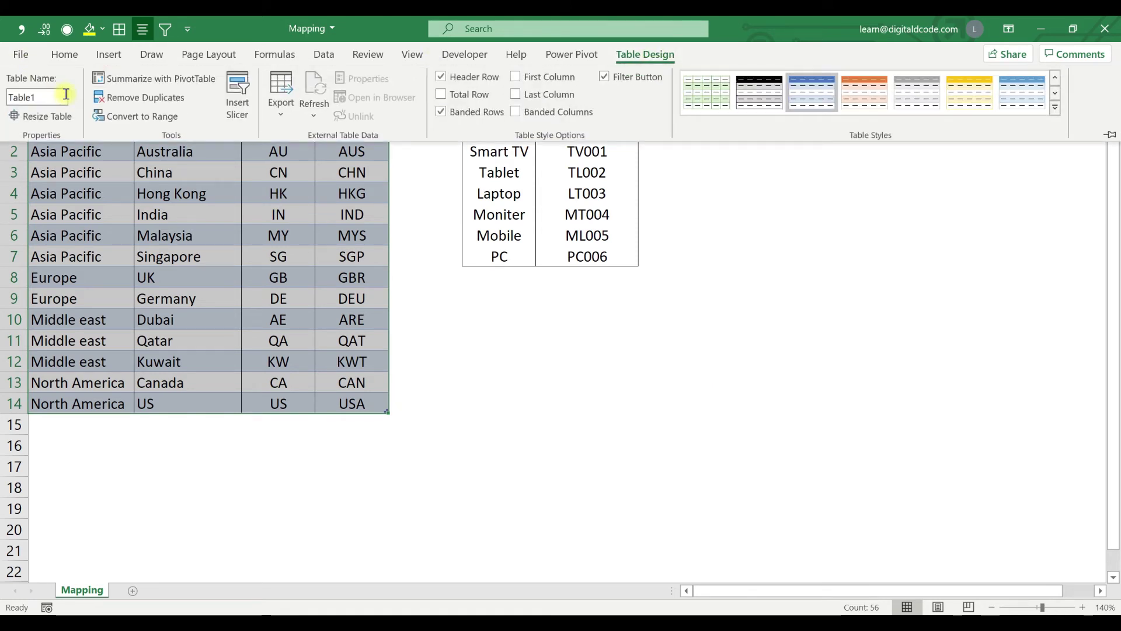
double_click(63, 97)
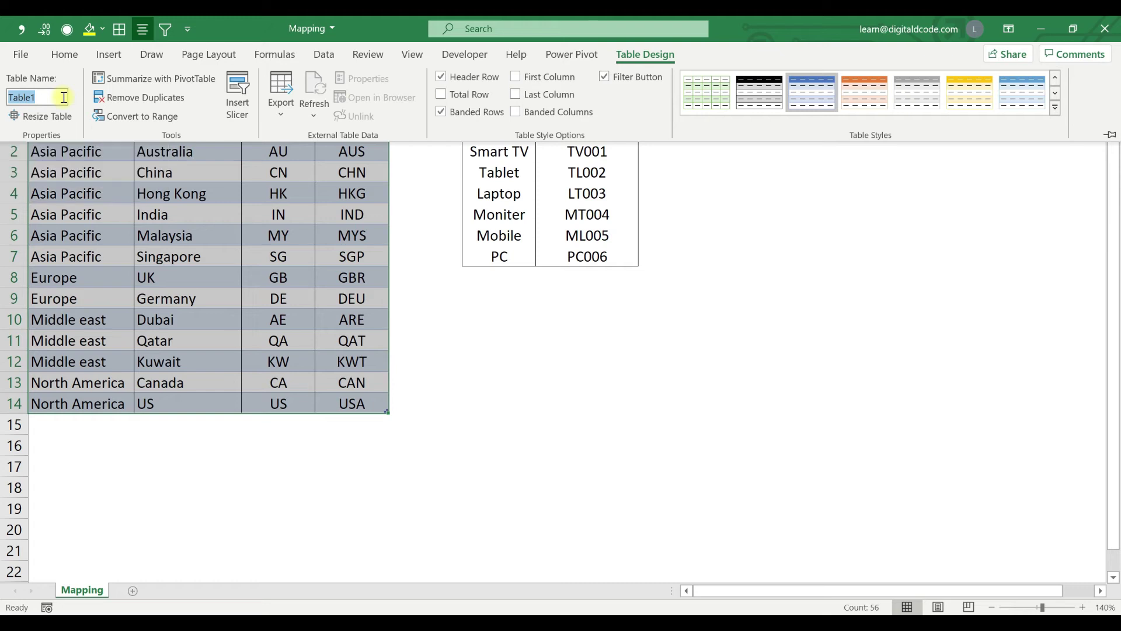
type("Cou")
type("ntryMapping")
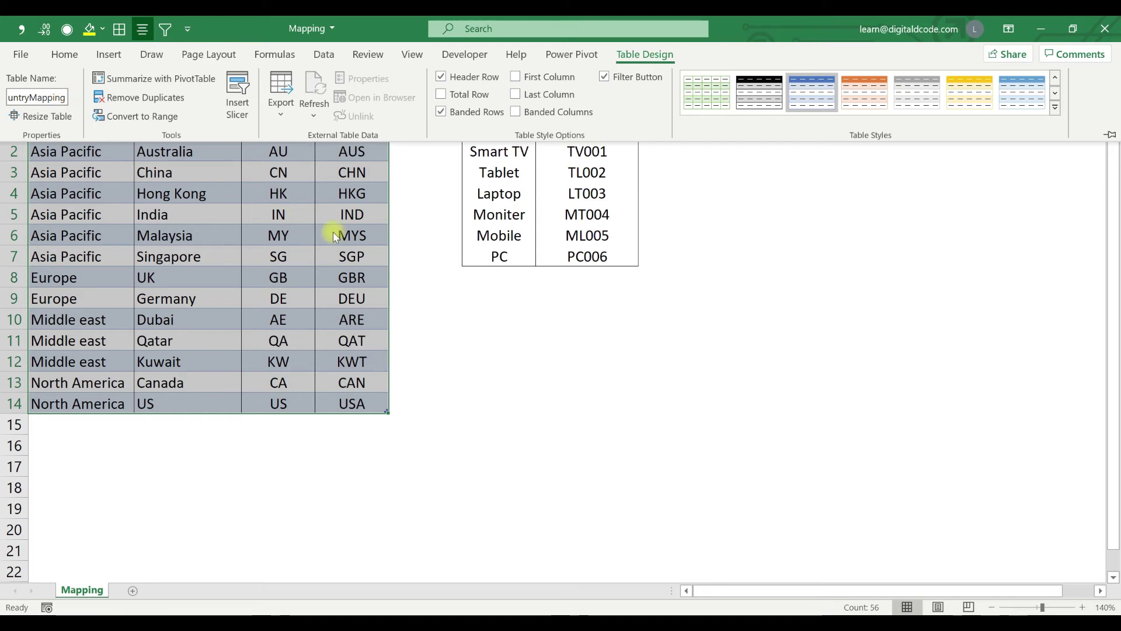
key("Return")
Convert the product lookup range F1:G7 into a table with headers.
left_click_drag(499, 136, 604, 254)
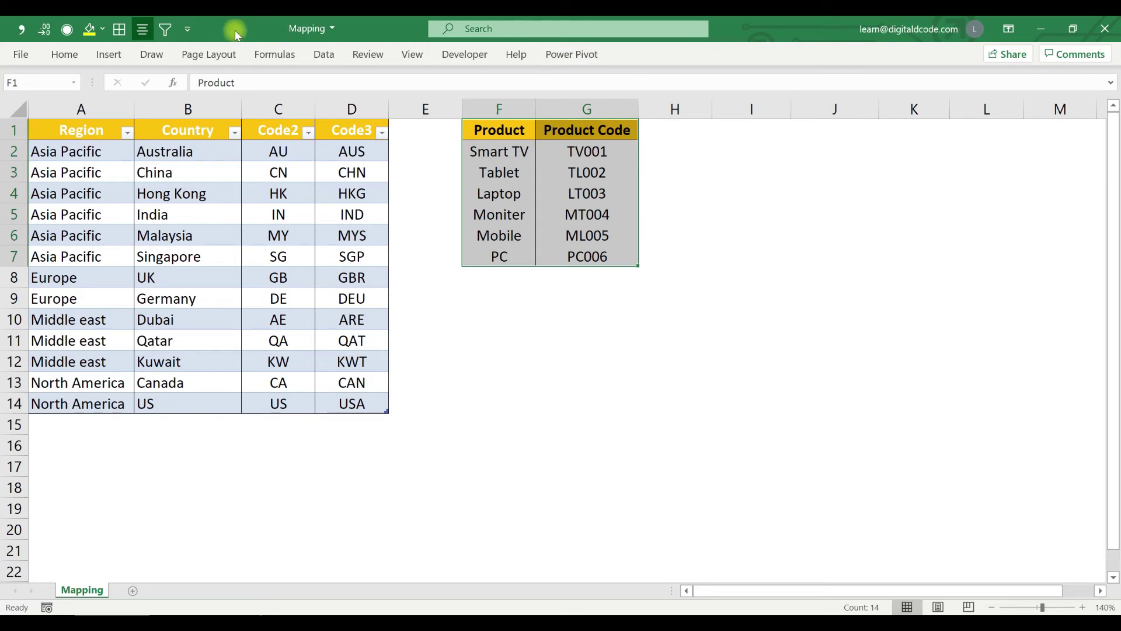
left_click(115, 58)
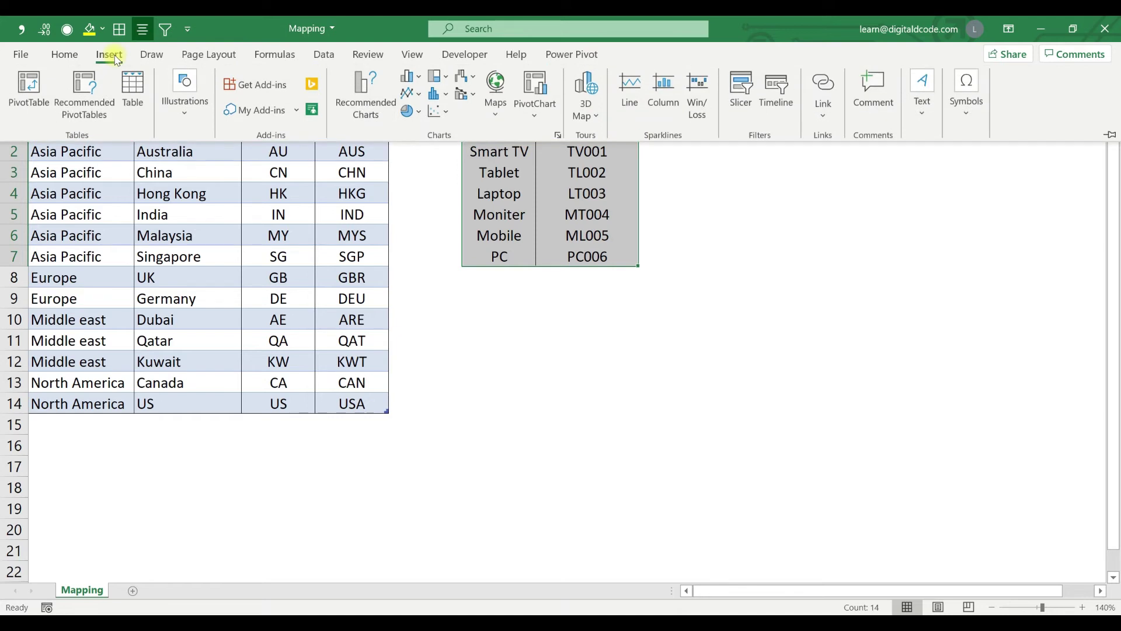
left_click(130, 89)
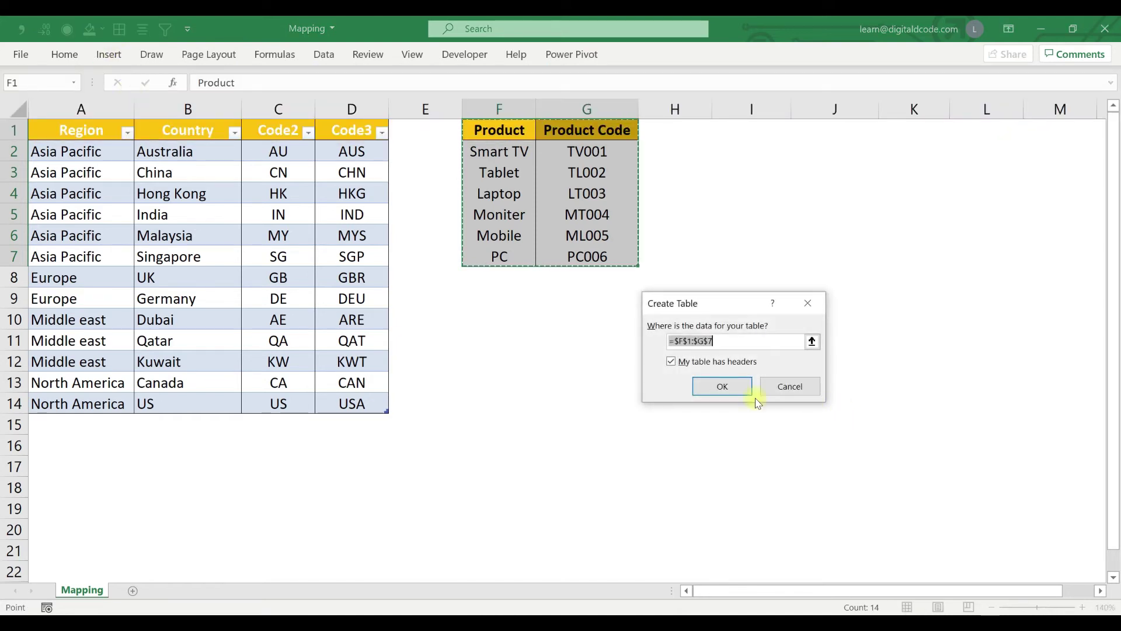
left_click(706, 385)
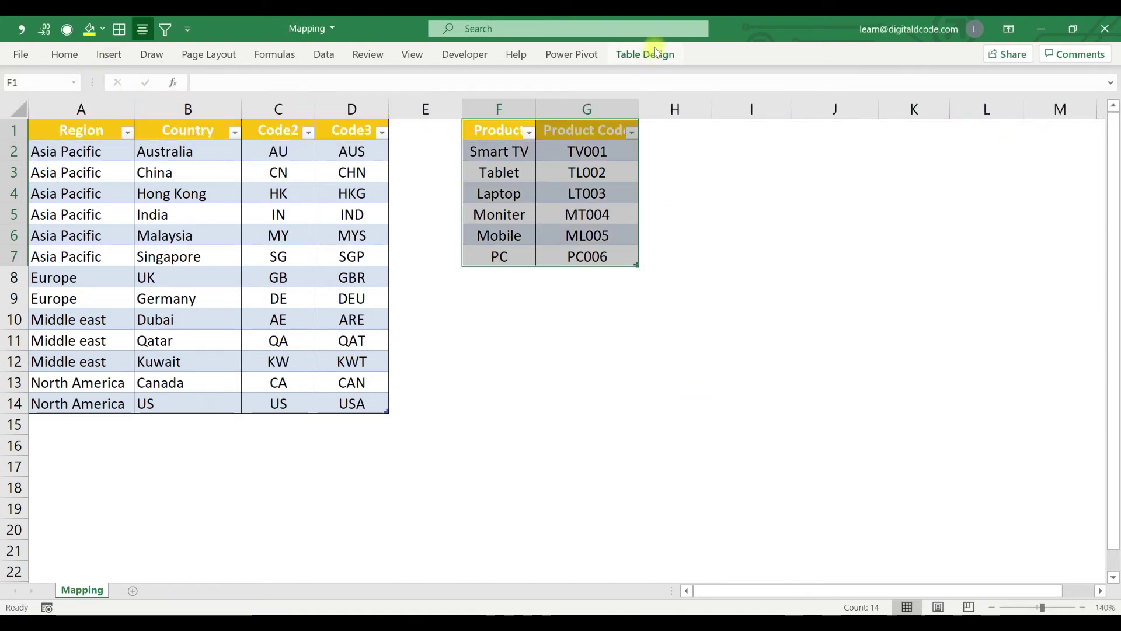
Name the product lookup table ProductMapping and save the Mapping workbook.
left_click(655, 53)
left_click(41, 96)
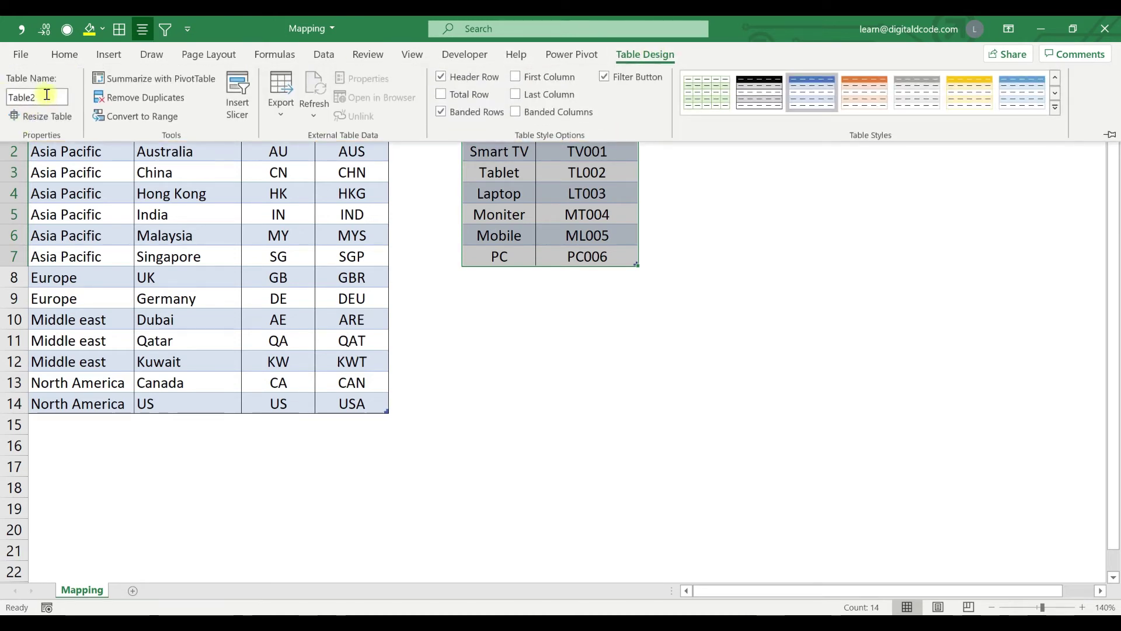
type("Pro")
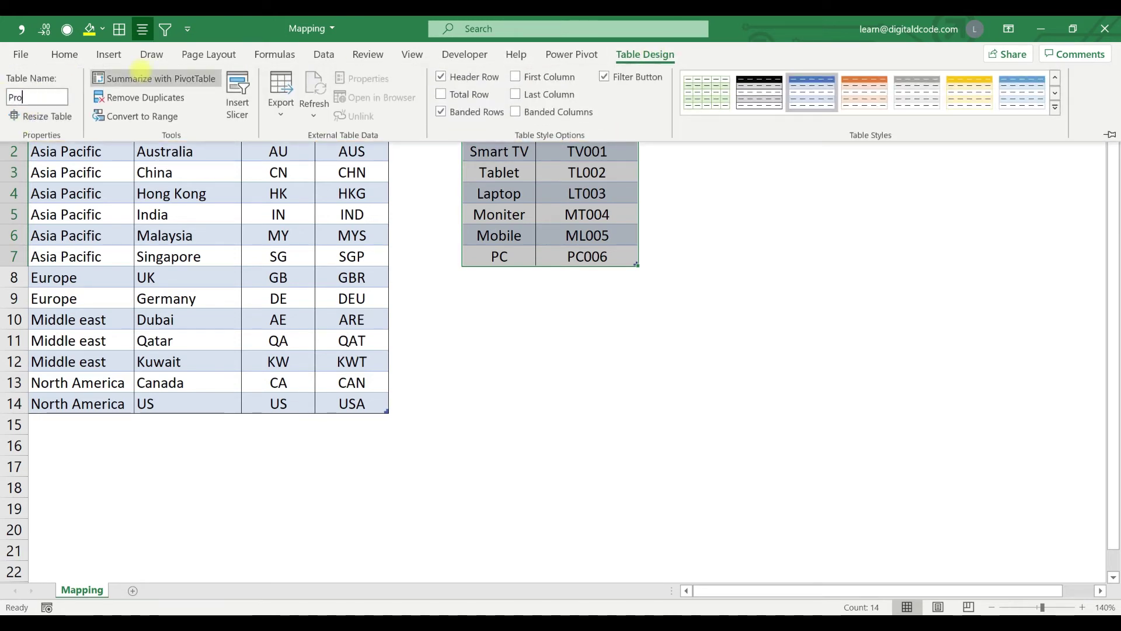
type("duct")
type("Mapping")
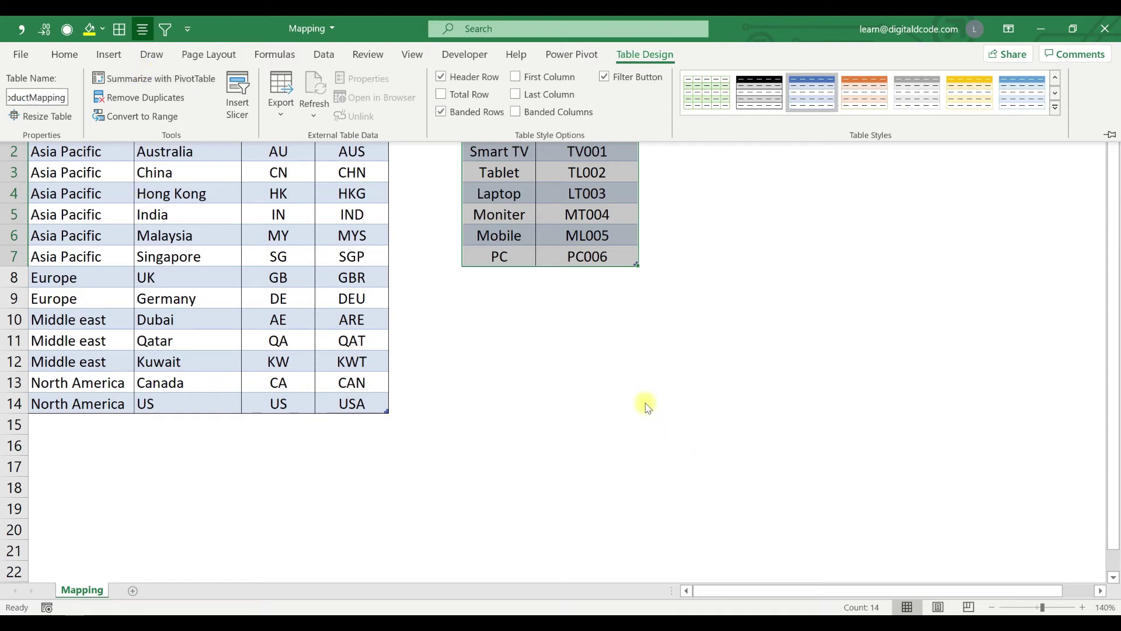
key("Return")
key("ctrl+s")
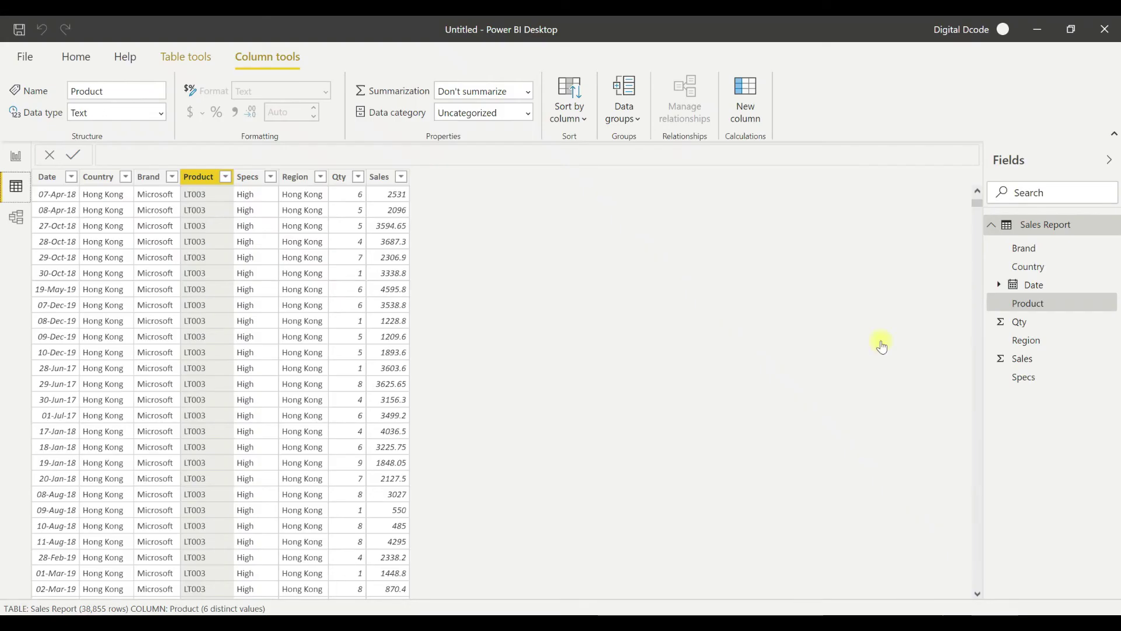
Switch to Power BI Desktop's report view and connect to the Mapping Excel workbook in the Sales Reports folder.
left_click(16, 156)
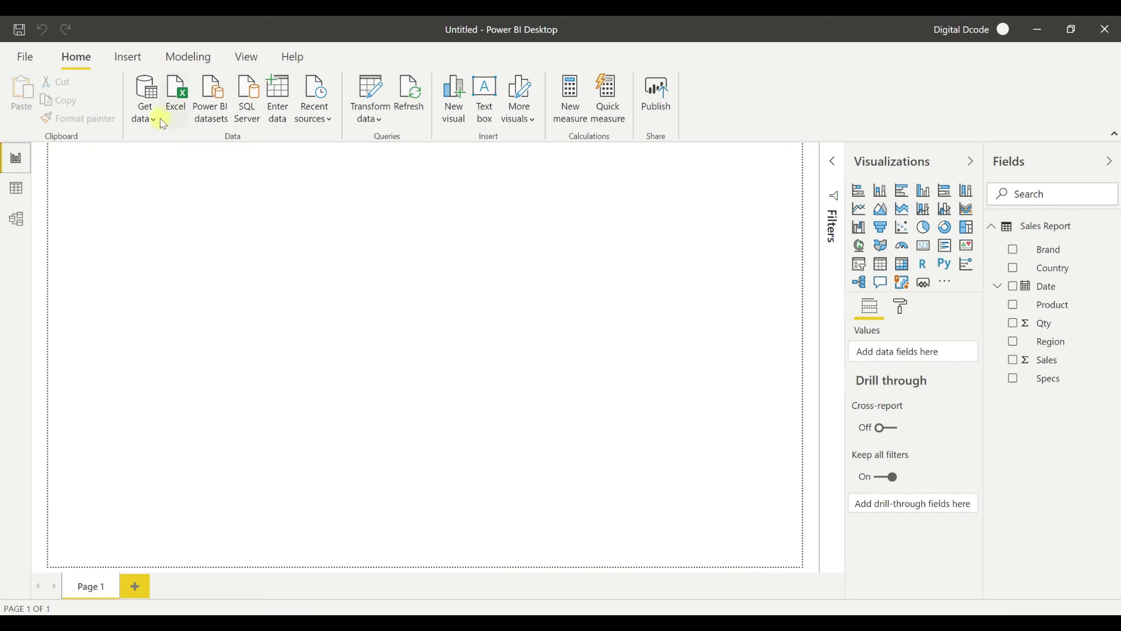
left_click(176, 90)
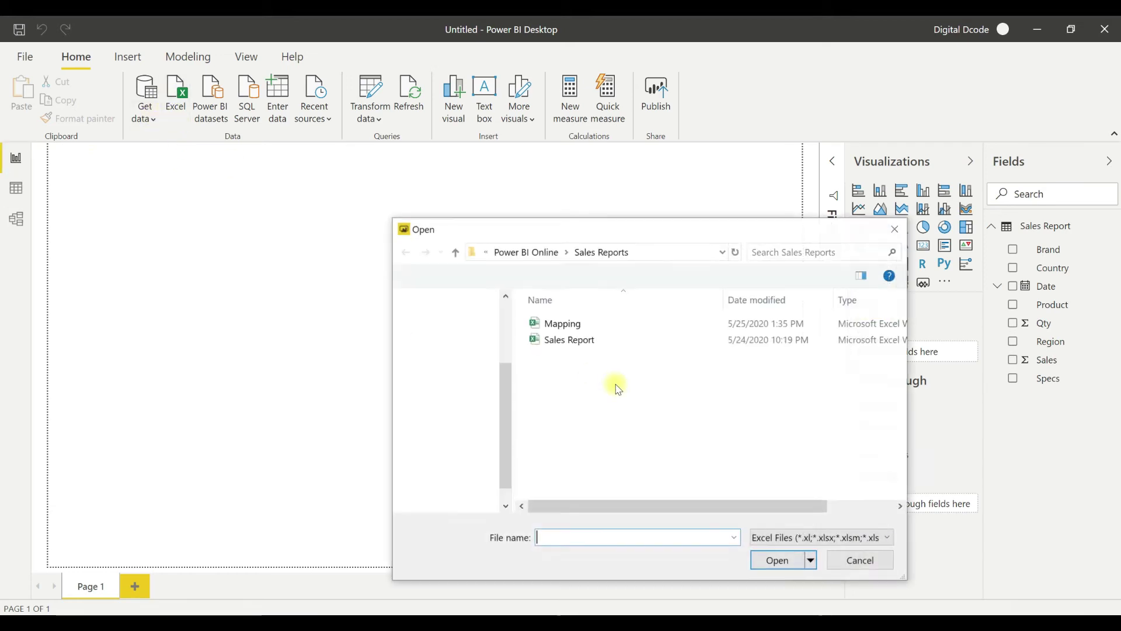
double_click(578, 324)
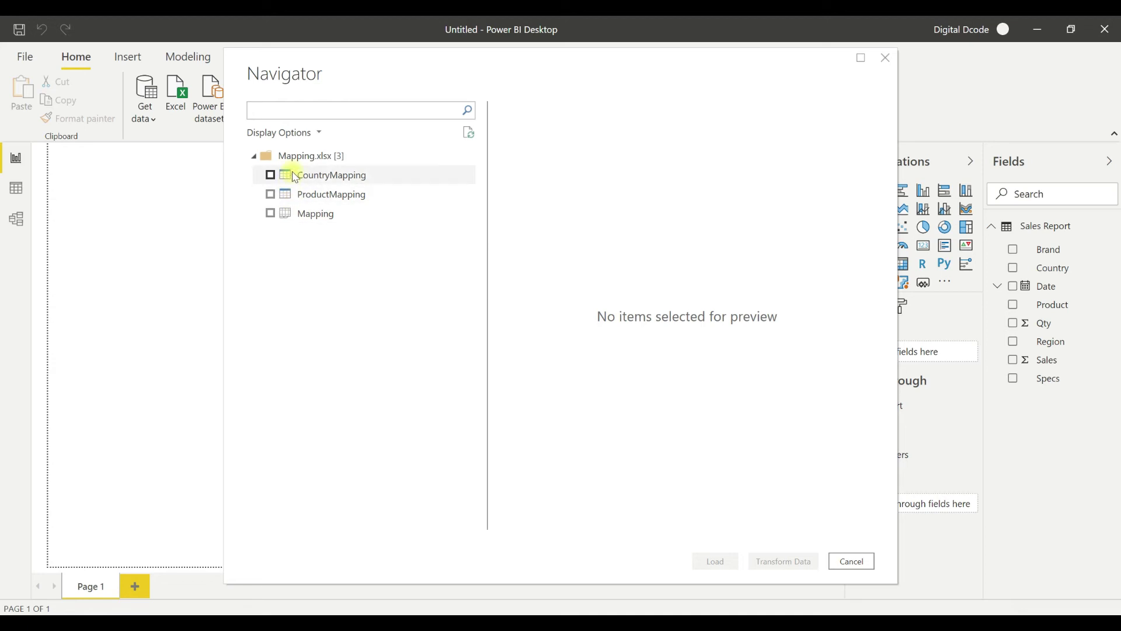
Preview the Mapping sheet across all its columns, and compare it with the CountryMapping and ProductMapping tables.
left_click(292, 220)
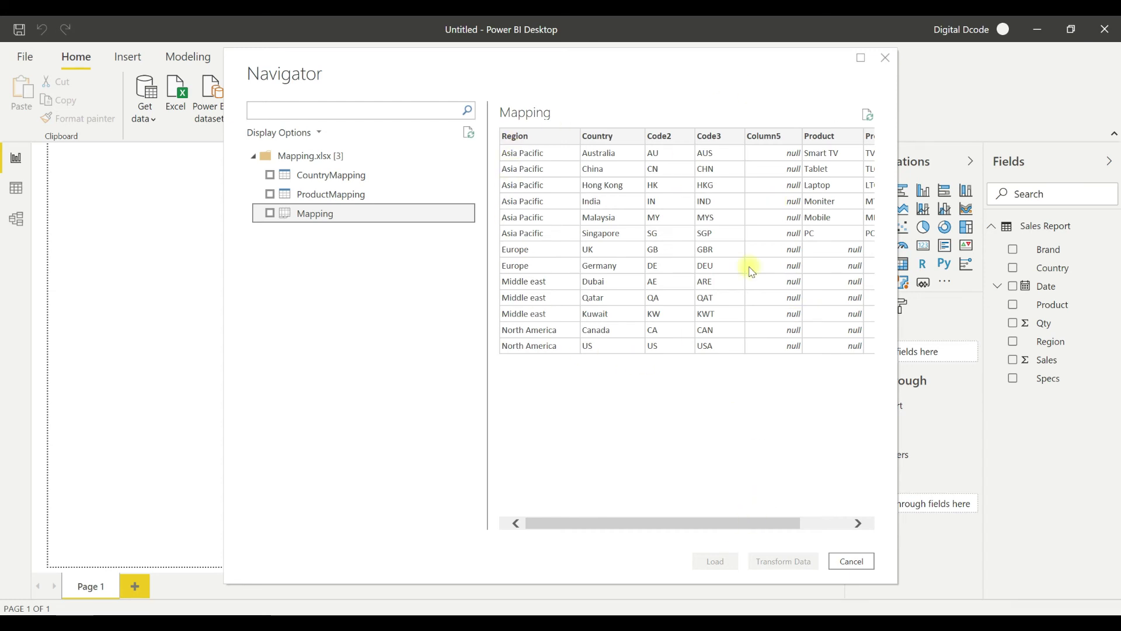
left_click(830, 521)
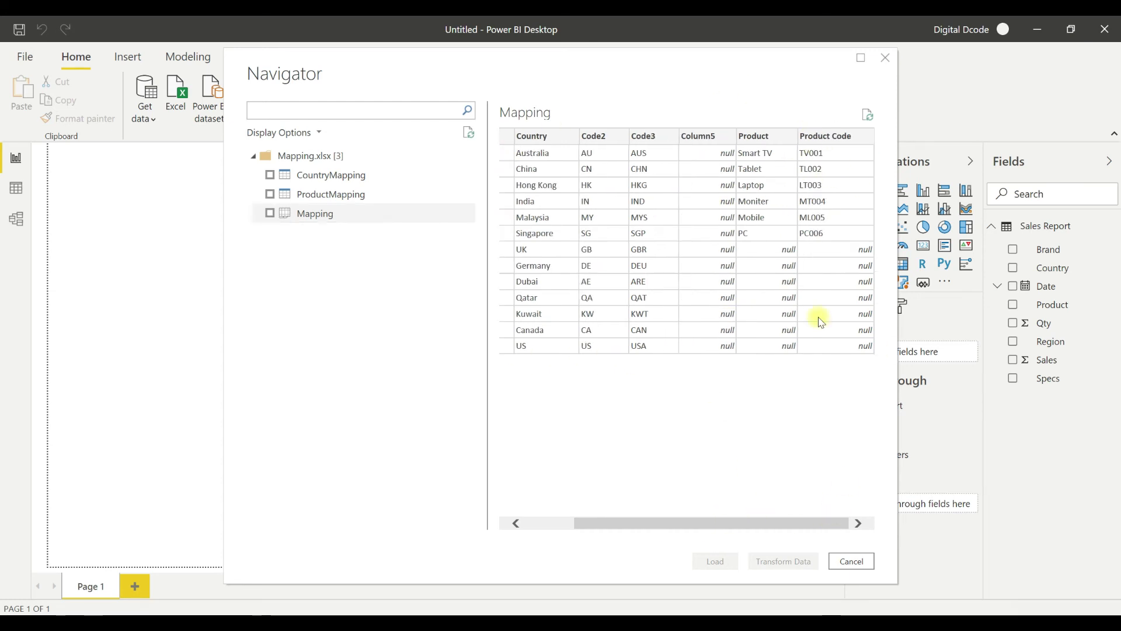
left_click_drag(798, 523, 701, 522)
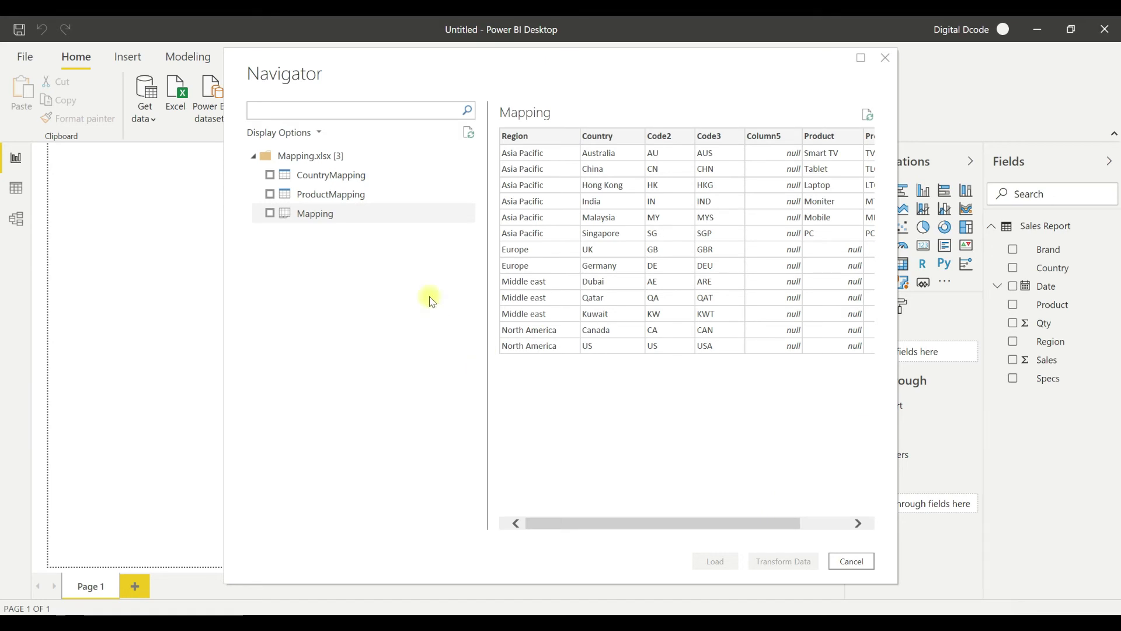
left_click(406, 183)
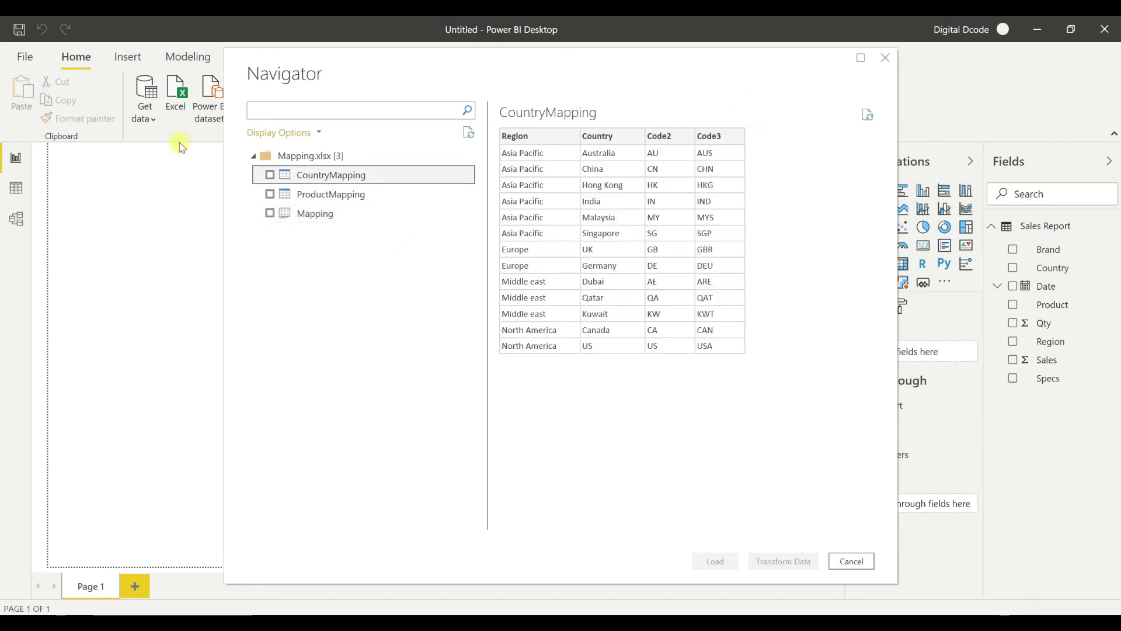
left_click(296, 196)
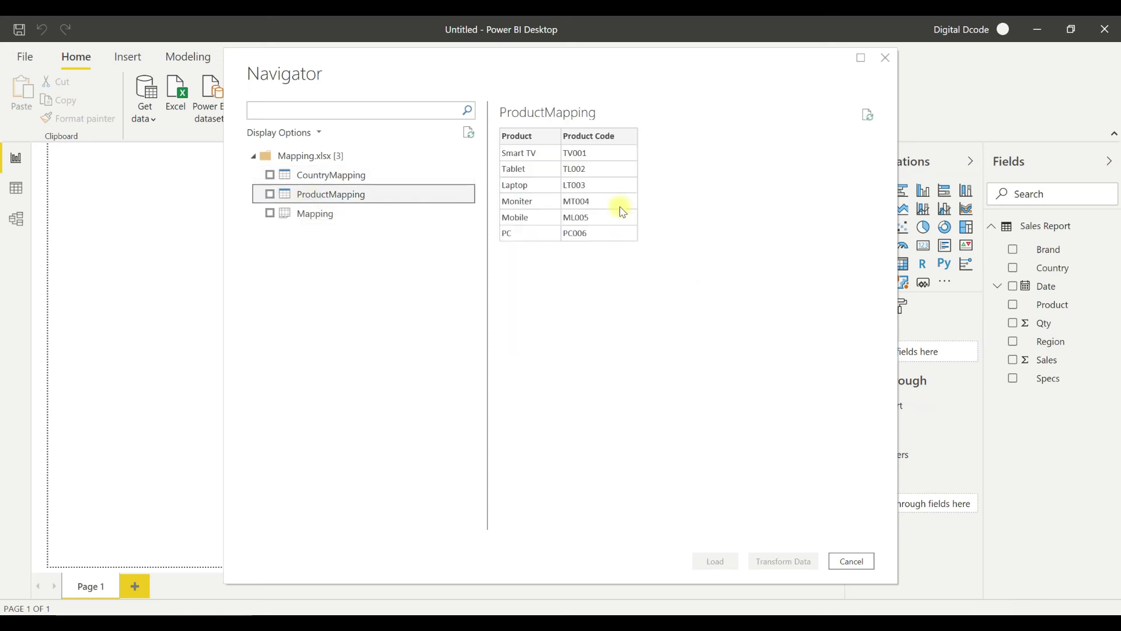
Select the CountryMapping and ProductMapping tables and load them into the report.
left_click(328, 180)
left_click(270, 176)
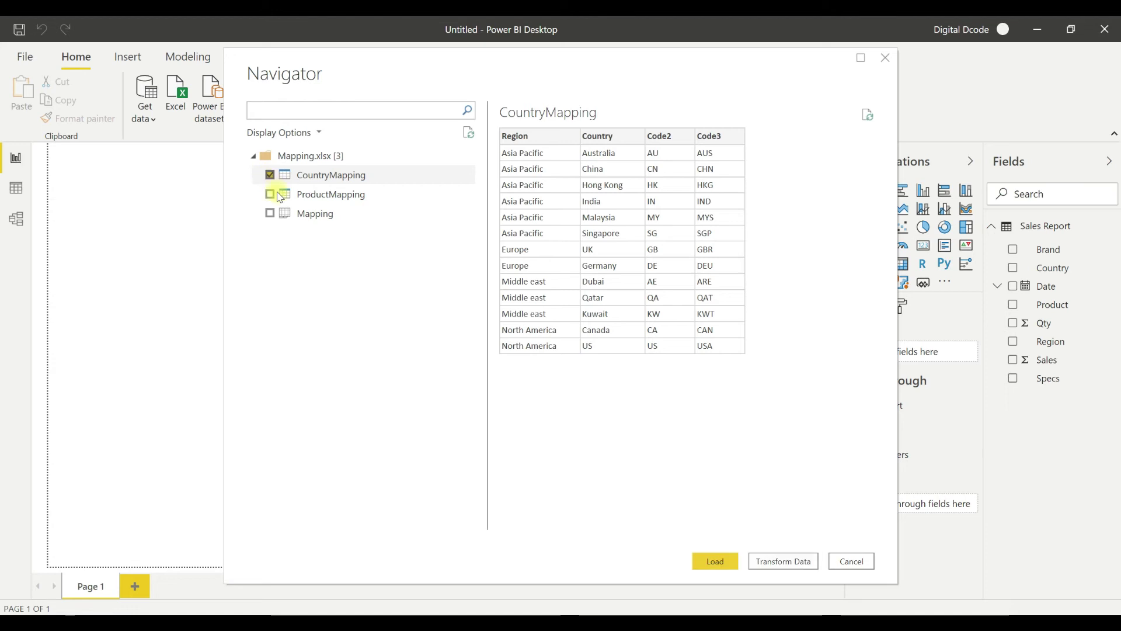
left_click(271, 195)
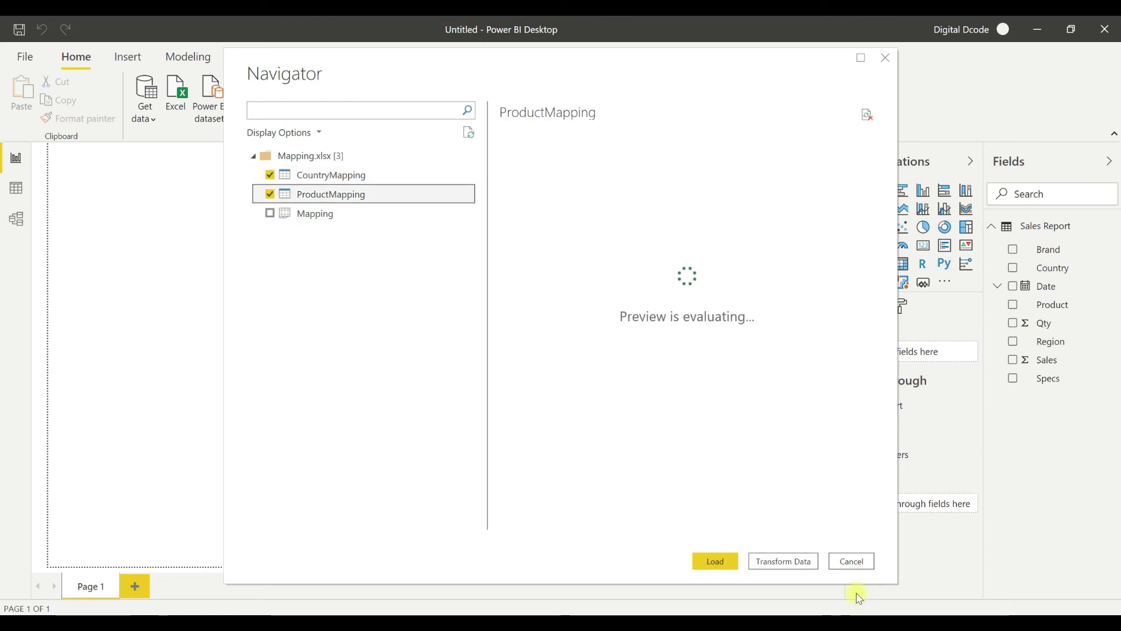
left_click(725, 562)
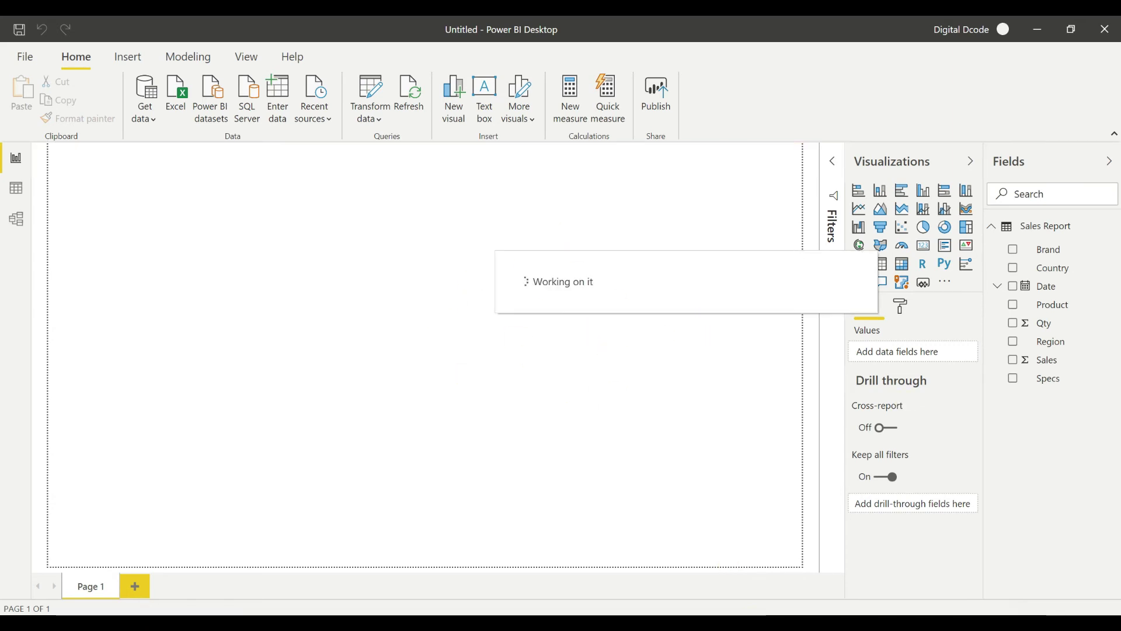
Show the model view with the Properties and Fields panes collapsed, and place the ProductMapping table below and between the other two tables.
left_click(14, 224)
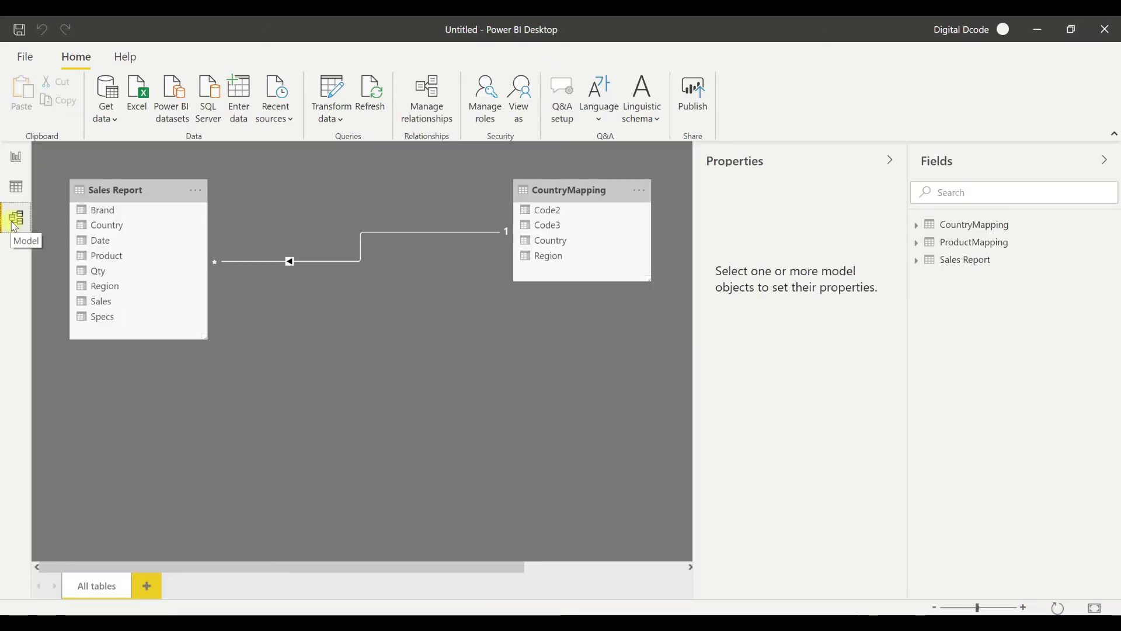
left_click(890, 161)
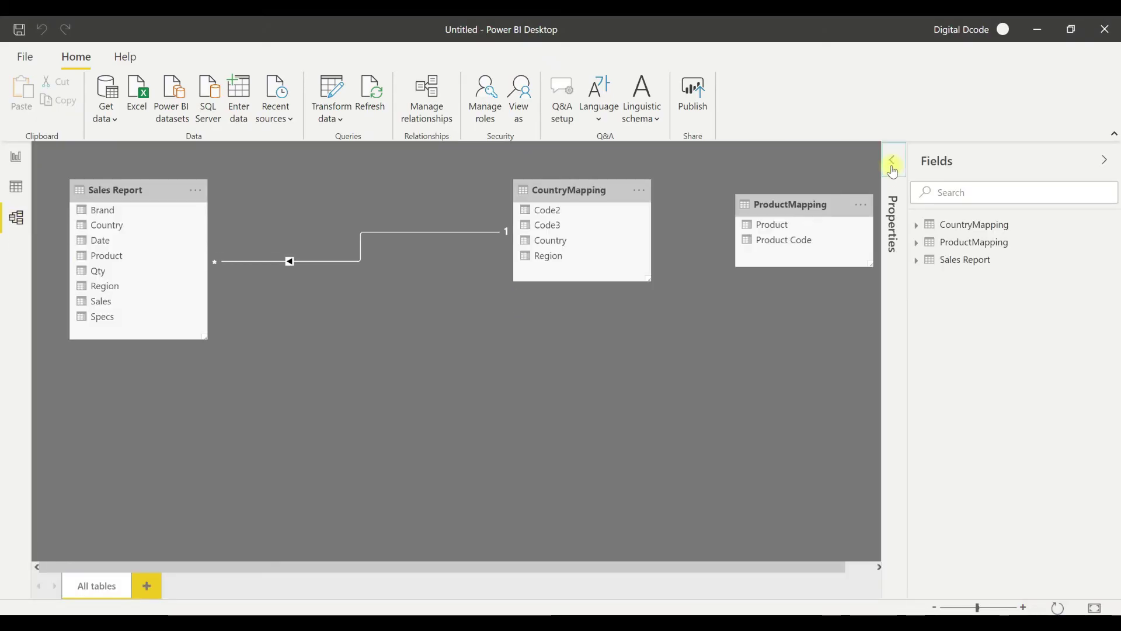
left_click(1103, 160)
left_click_drag(823, 209, 422, 393)
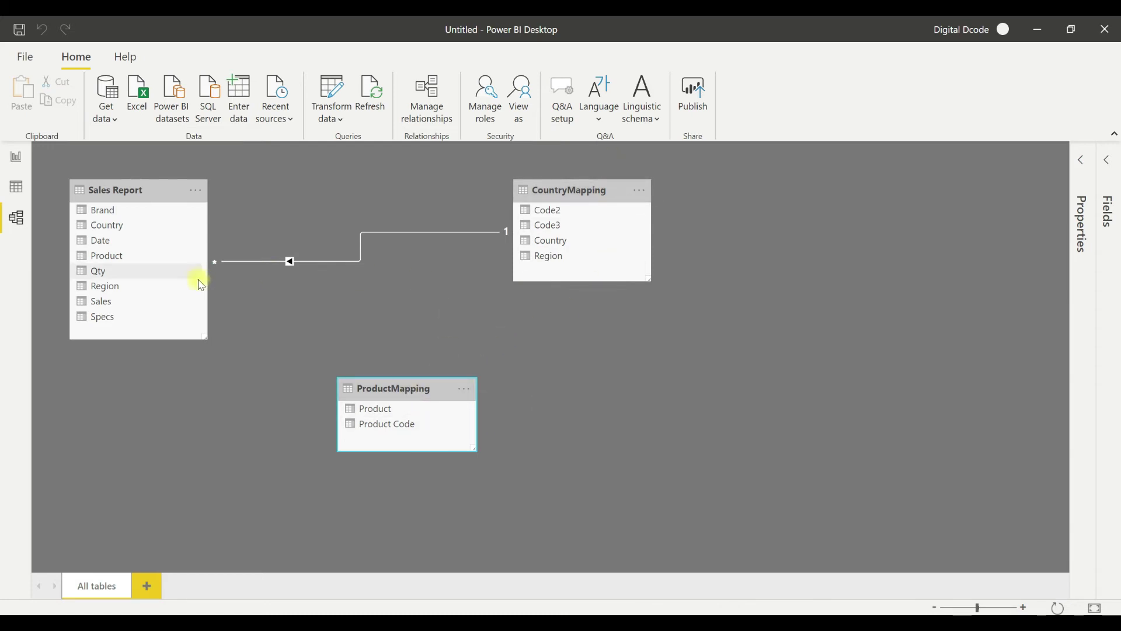
Inspect the settings of the relationship between Sales Report and CountryMapping without changing them.
left_click(403, 232)
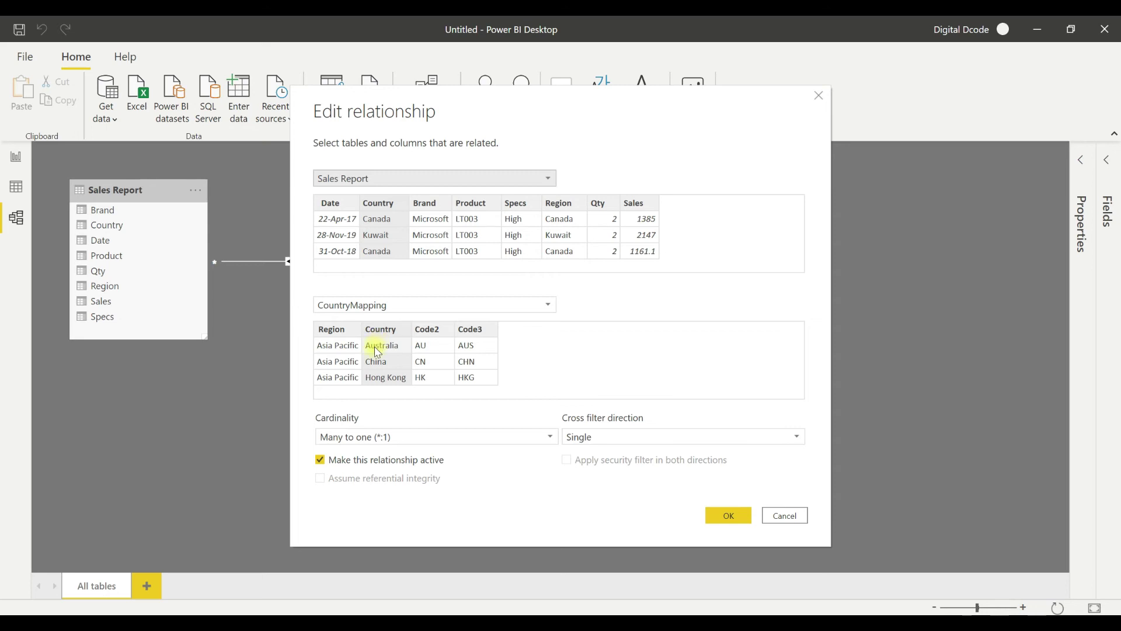
left_click(794, 515)
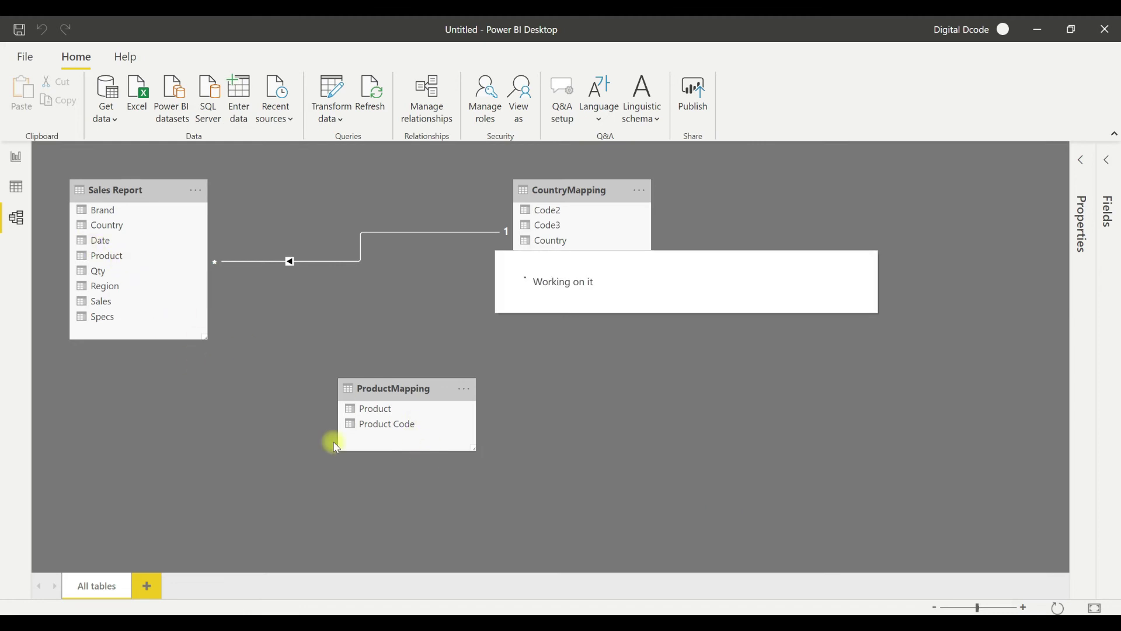
Arrange the model diagram with Sales Report in the middle, ProductMapping to its left and CountryMapping to its right.
left_click_drag(596, 189, 796, 195)
left_click_drag(138, 190, 165, 194)
left_click_drag(473, 232, 560, 187)
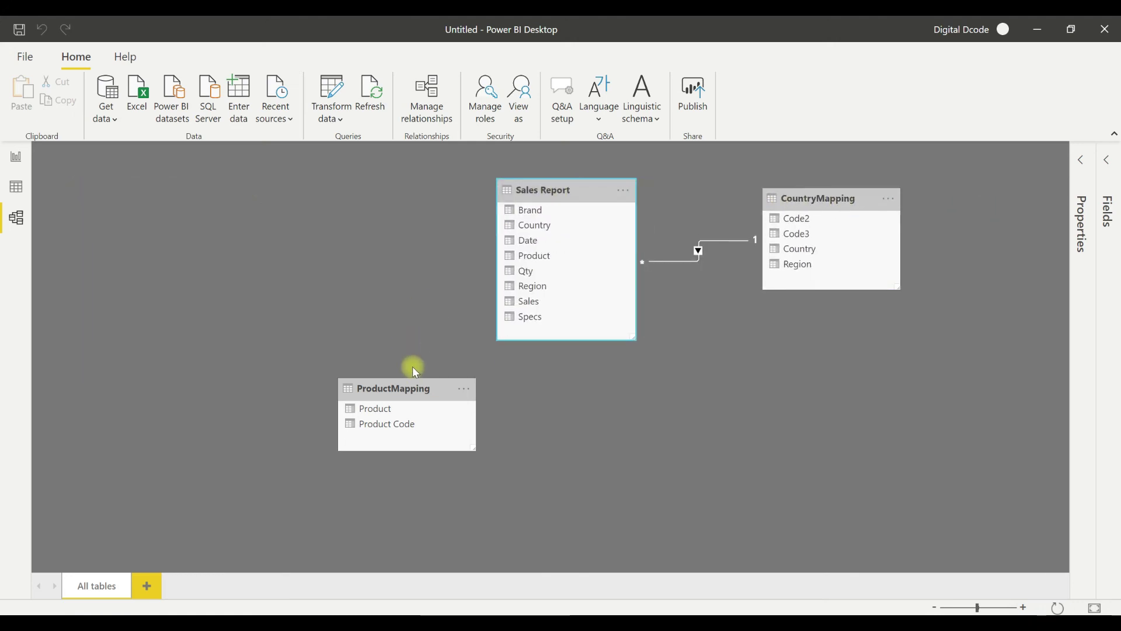
left_click_drag(413, 385, 322, 223)
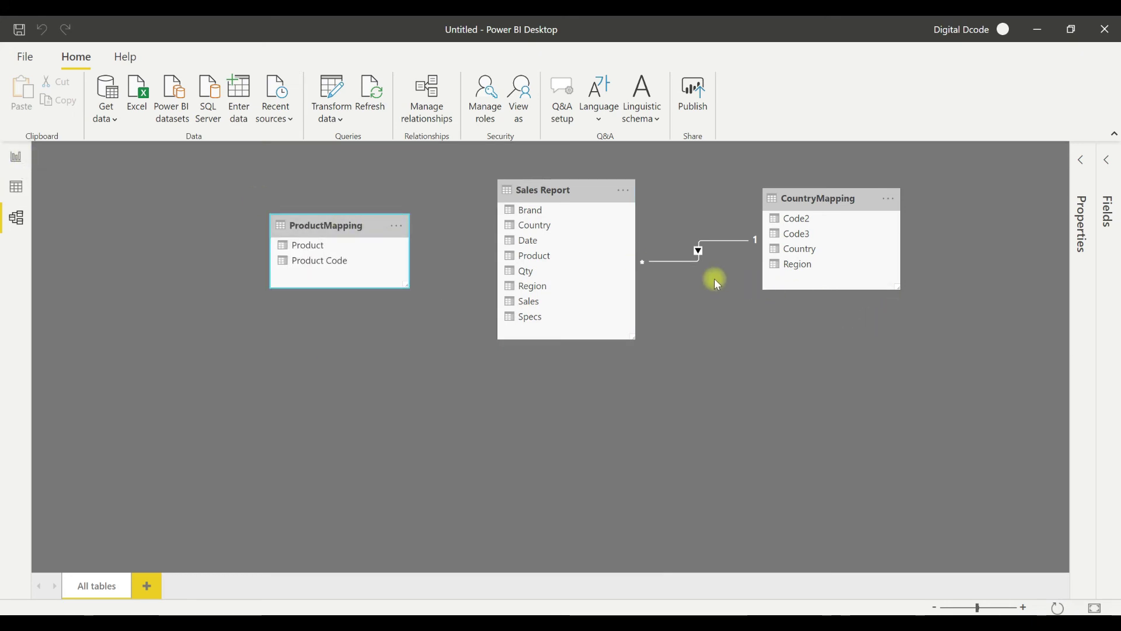
Delete the relationship between Sales Report and CountryMapping, and return to the report view.
left_click(689, 263)
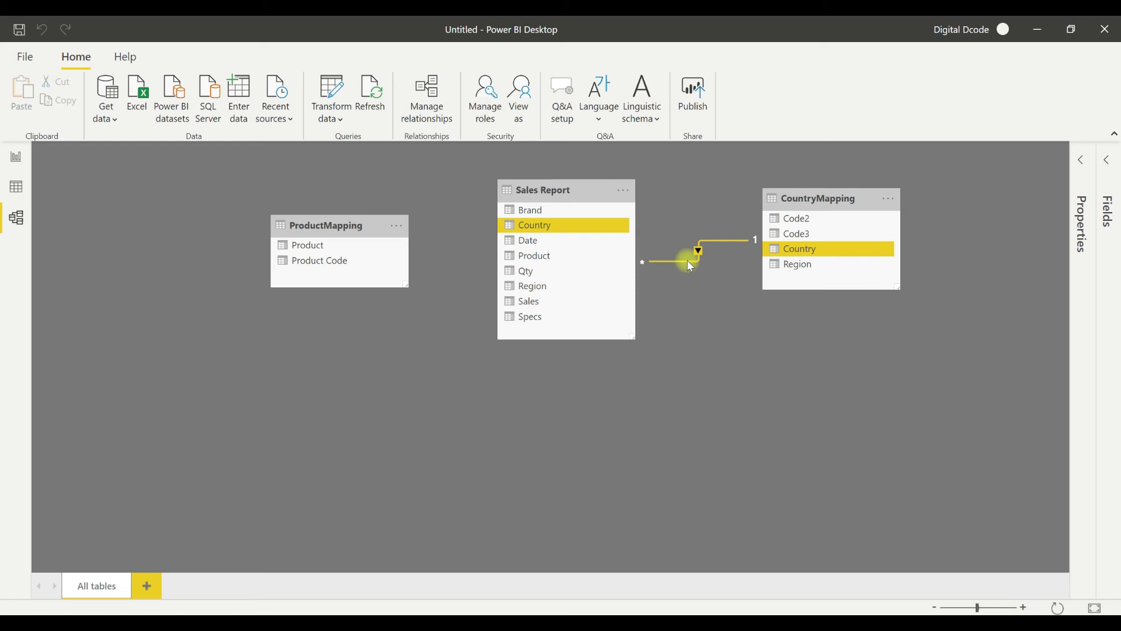
right_click(690, 266)
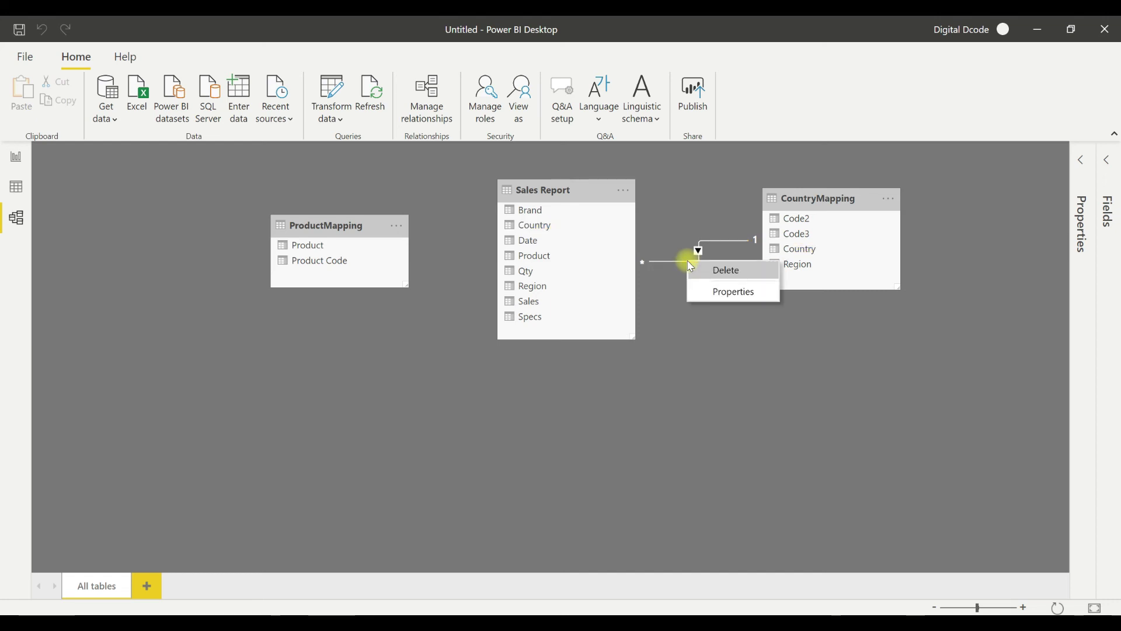
left_click(722, 275)
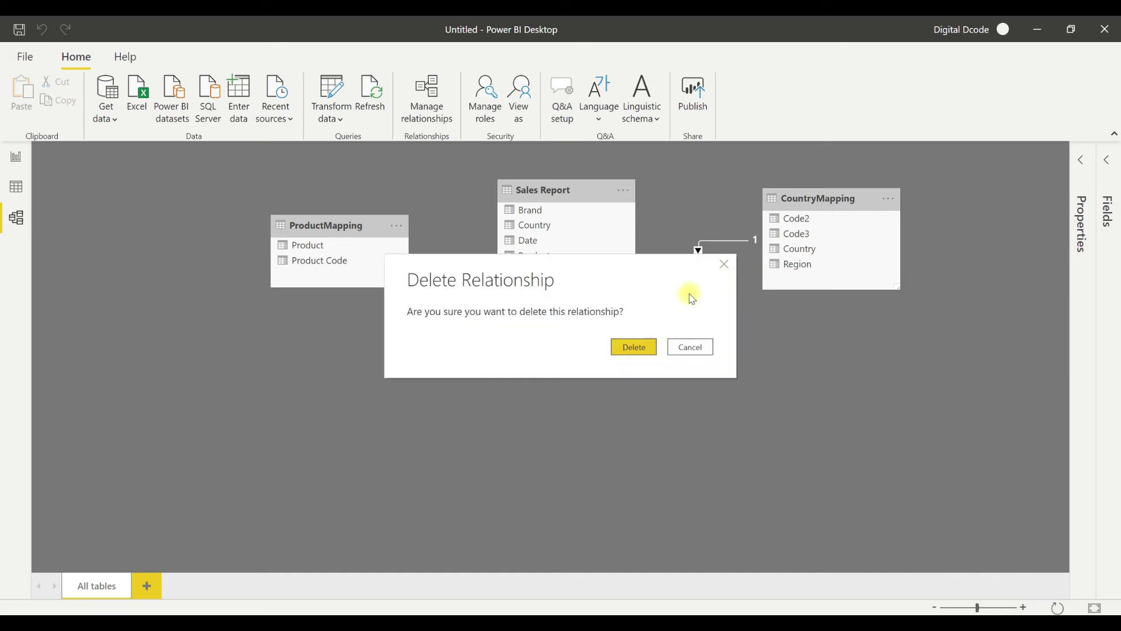
left_click(636, 351)
left_click(711, 246)
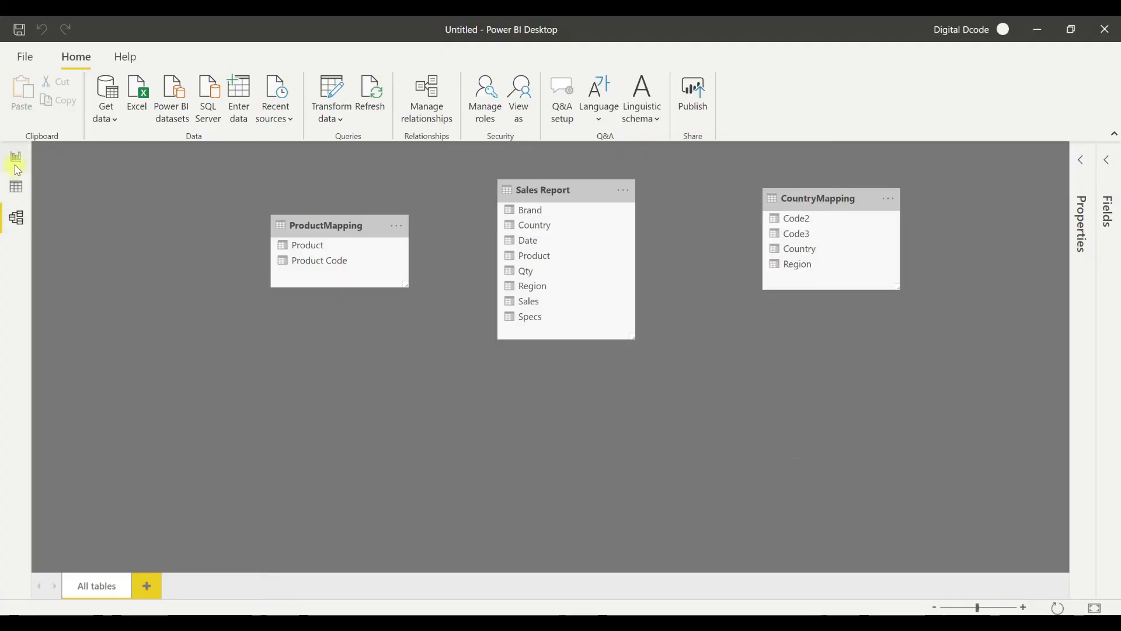
left_click(16, 160)
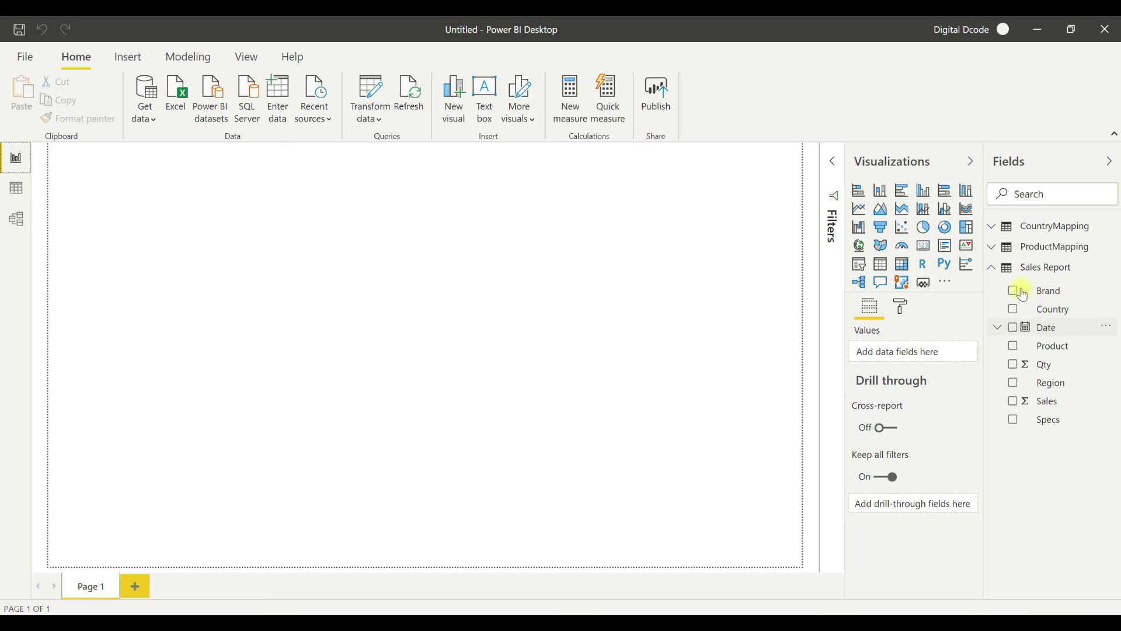
Move the ProductMapping table in the model diagram up level with Sales Report and further away from it, and return to the report view.
left_click(1002, 269)
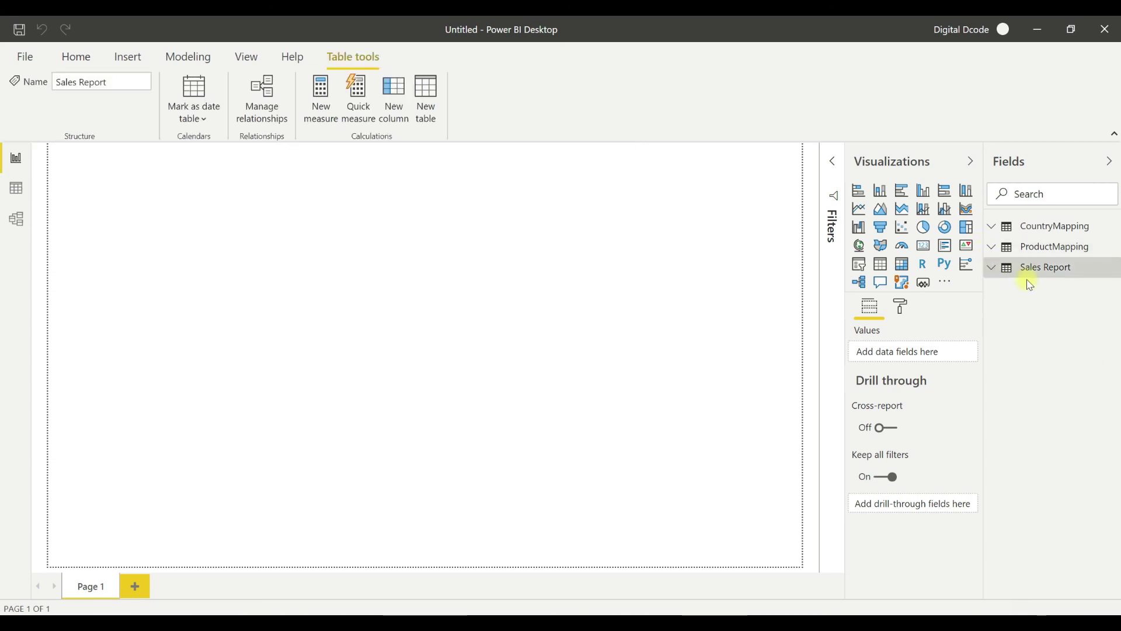
left_click(15, 216)
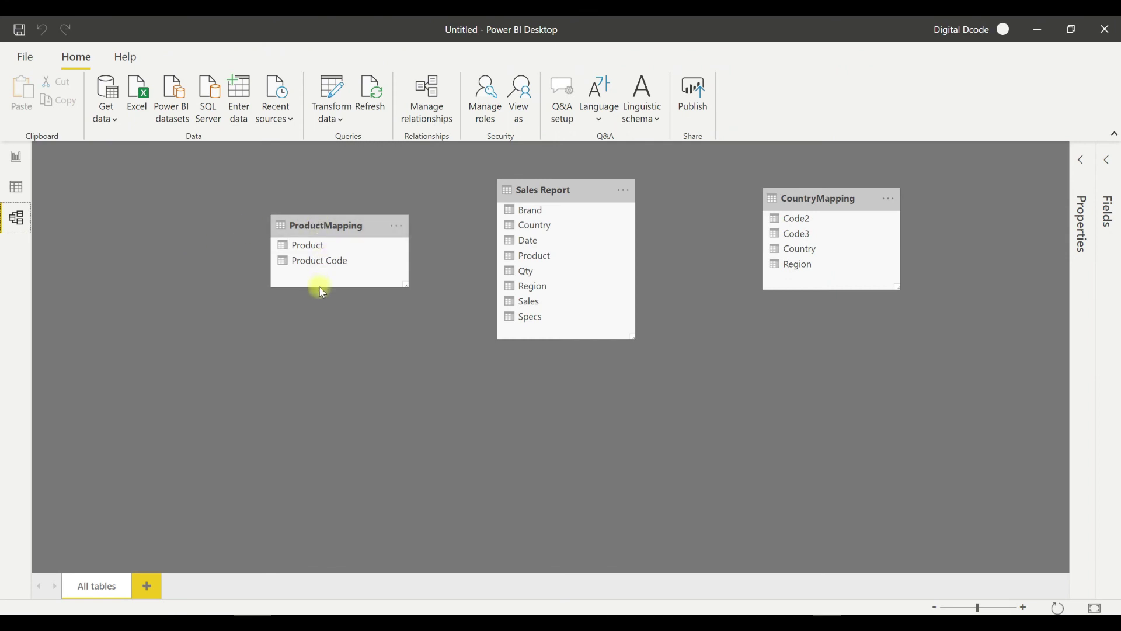
left_click_drag(338, 226, 295, 189)
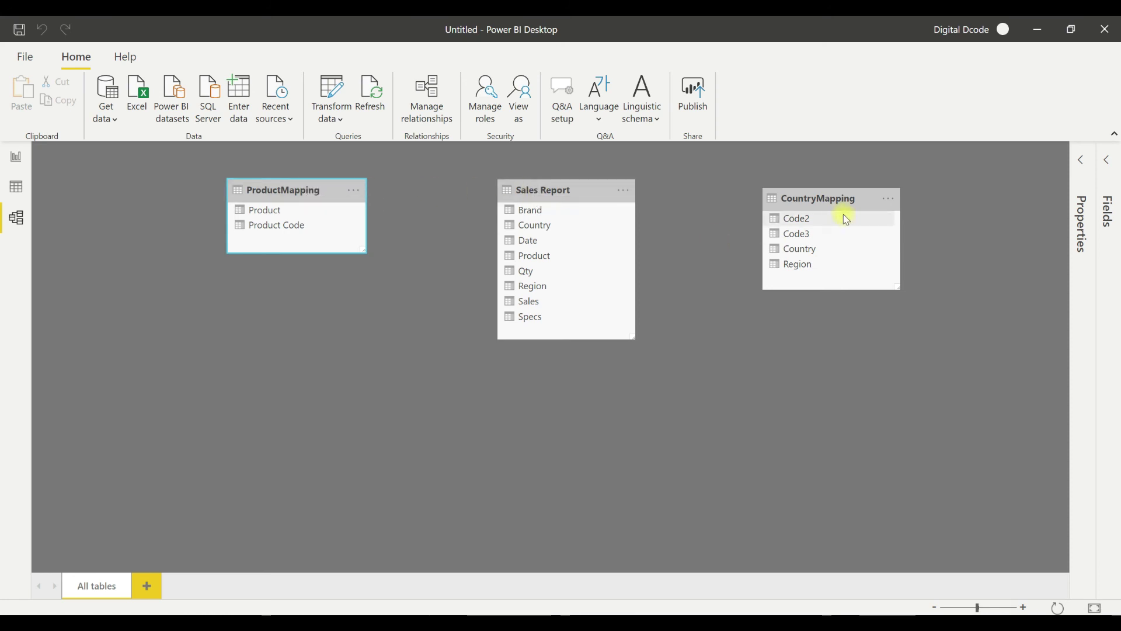
left_click(13, 163)
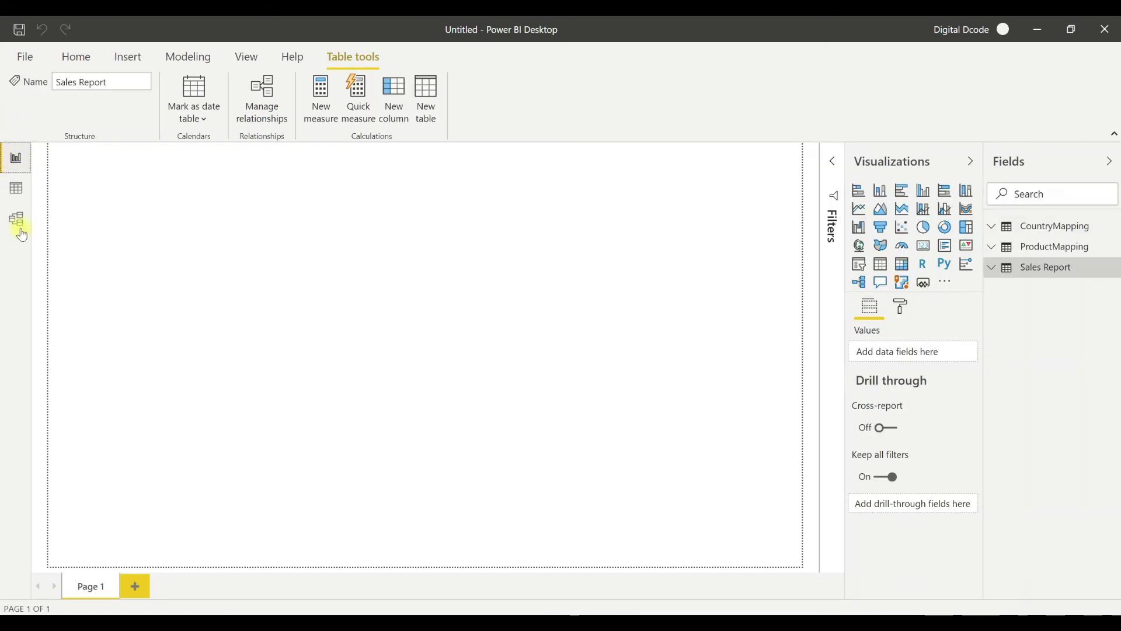
Create a matrix visual with Product from ProductMapping as rows and Sales from Sales Report as values.
left_click(995, 277)
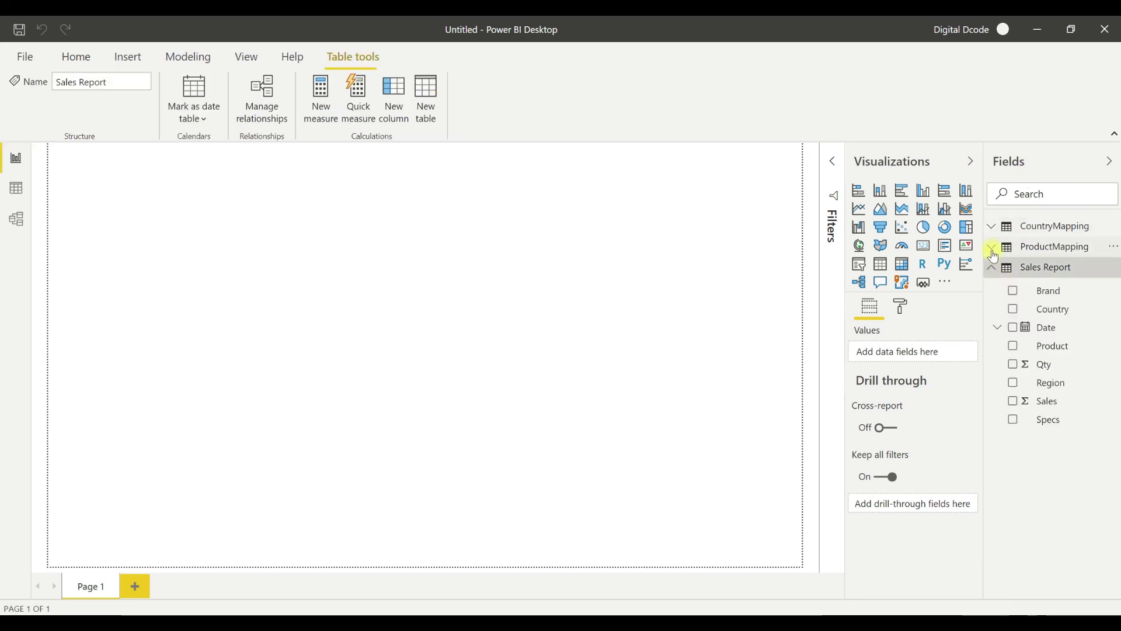
left_click(994, 250)
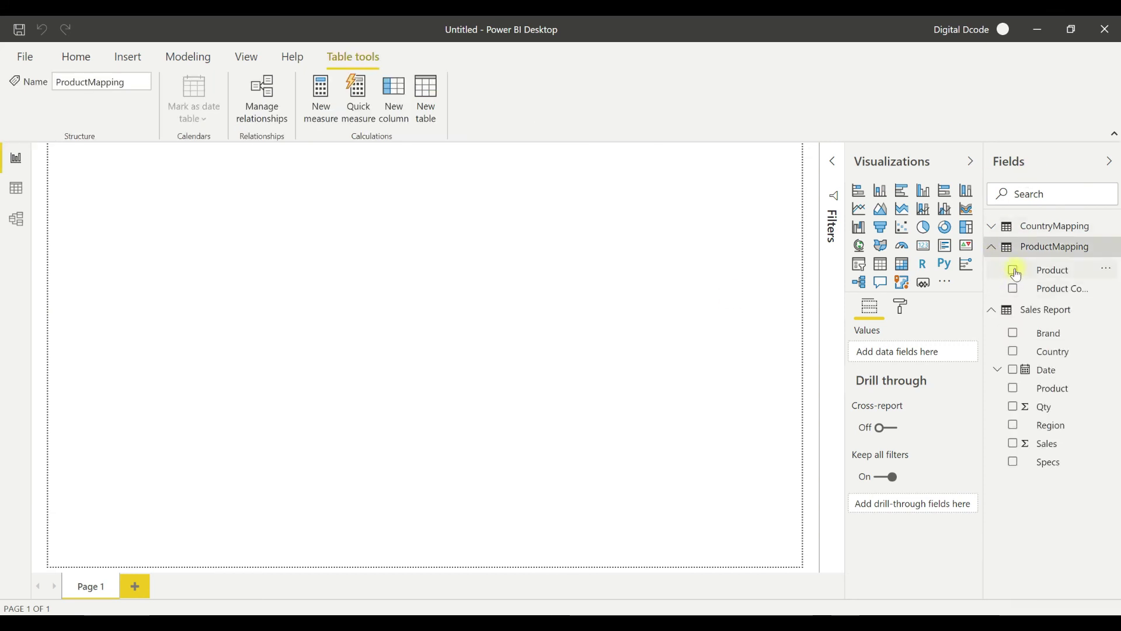
left_click(1015, 272)
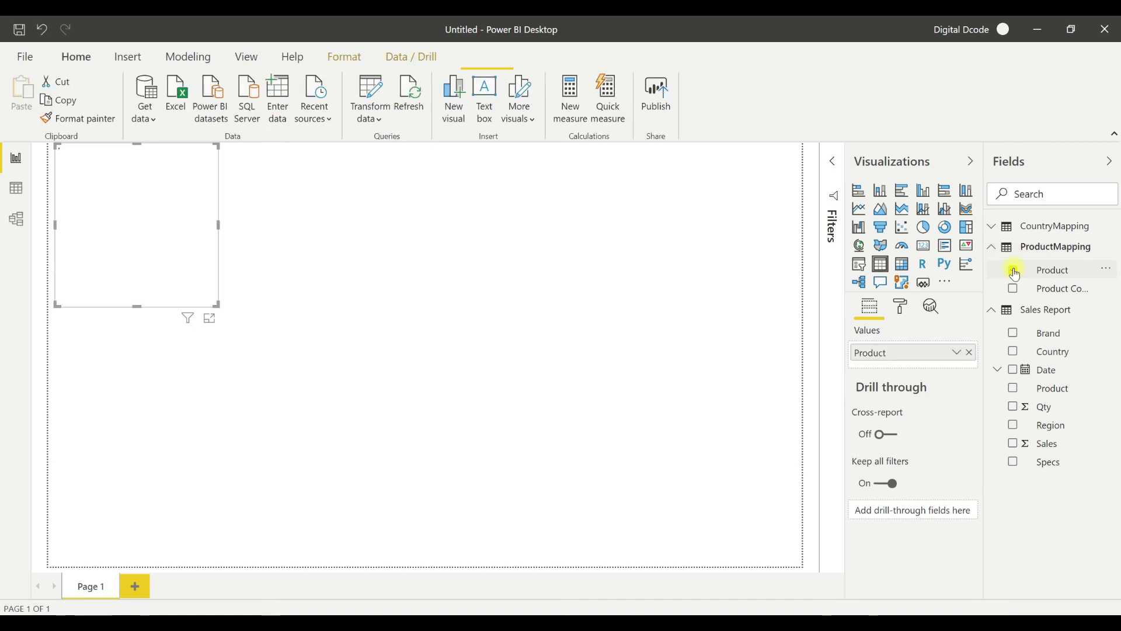
left_click(904, 265)
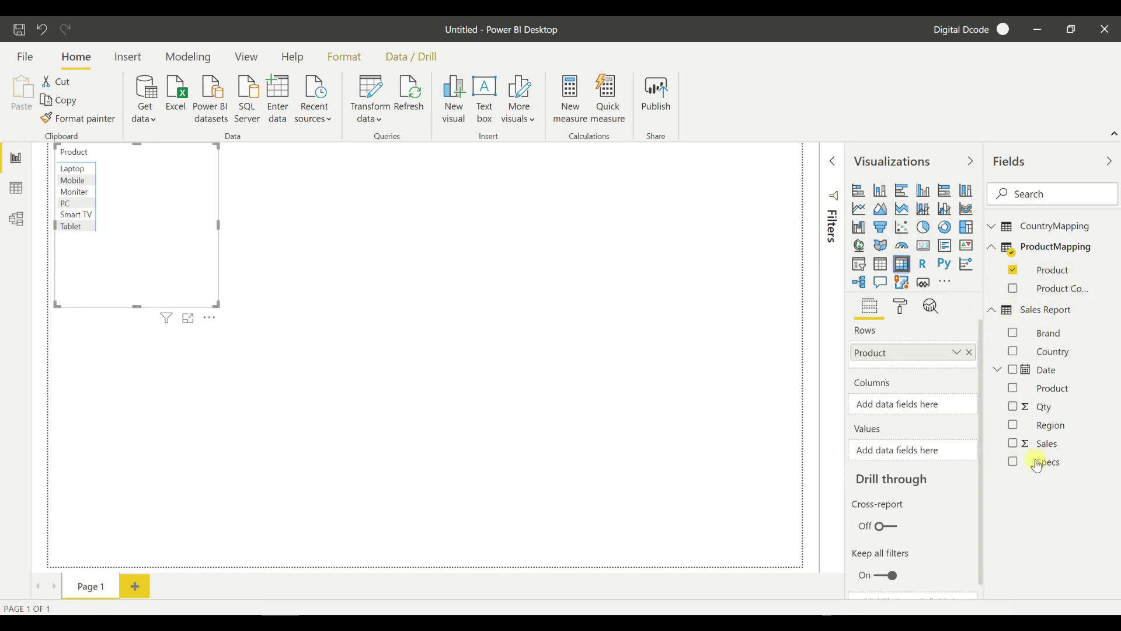
left_click(1015, 446)
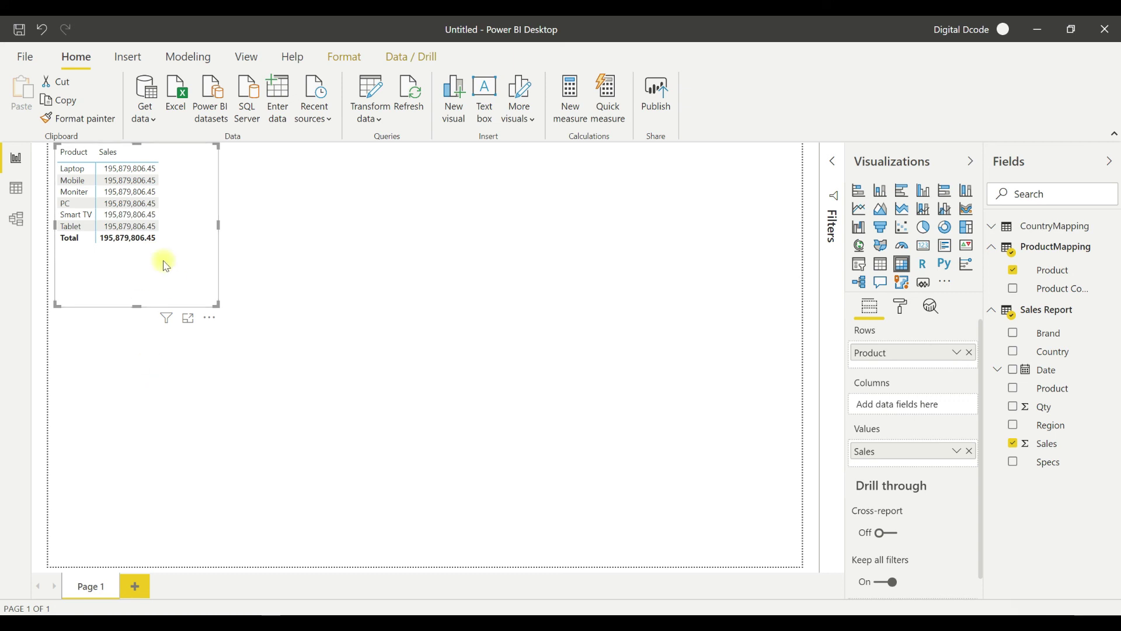
Check the model diagram for table links, and compare ProductMapping's Product Code column with Sales Report's Product column in the data view.
left_click(16, 217)
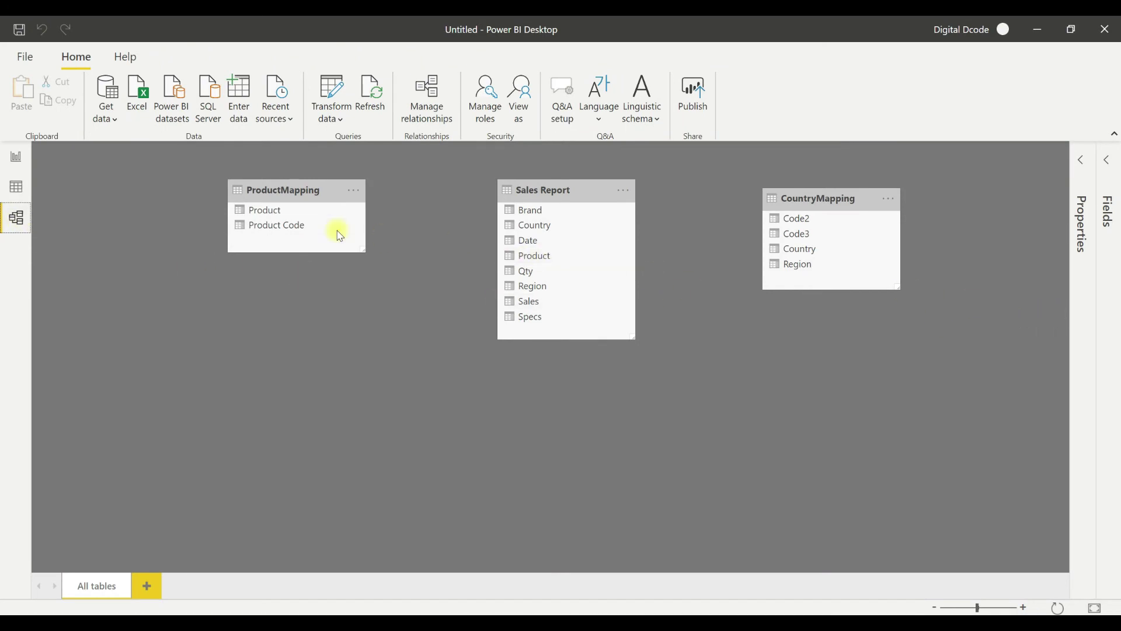
left_click(264, 214)
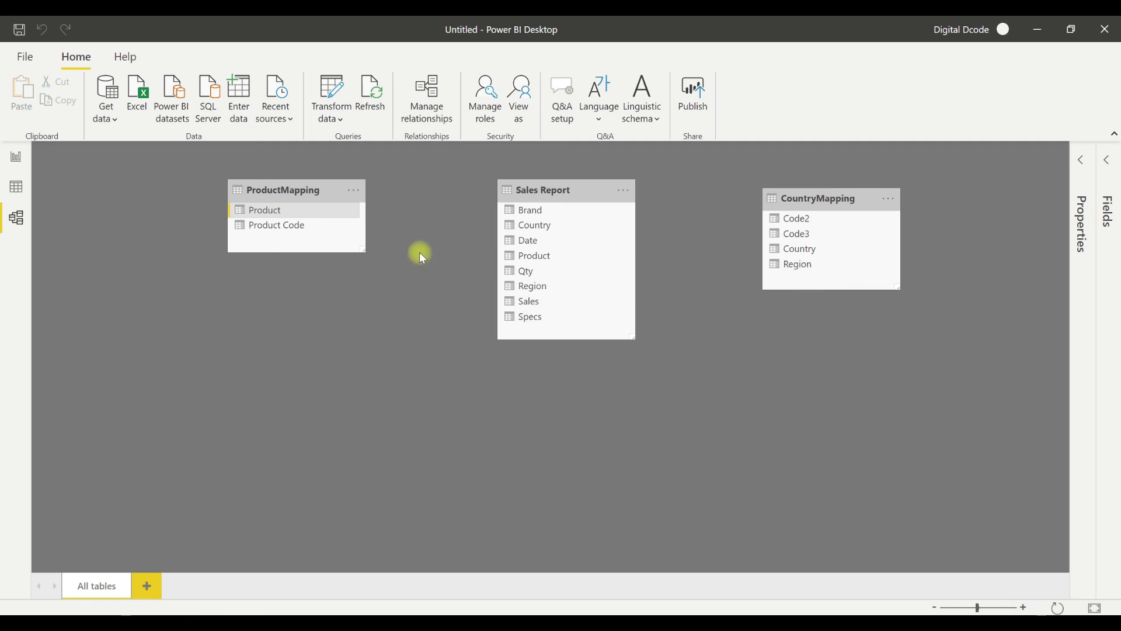
left_click(15, 158)
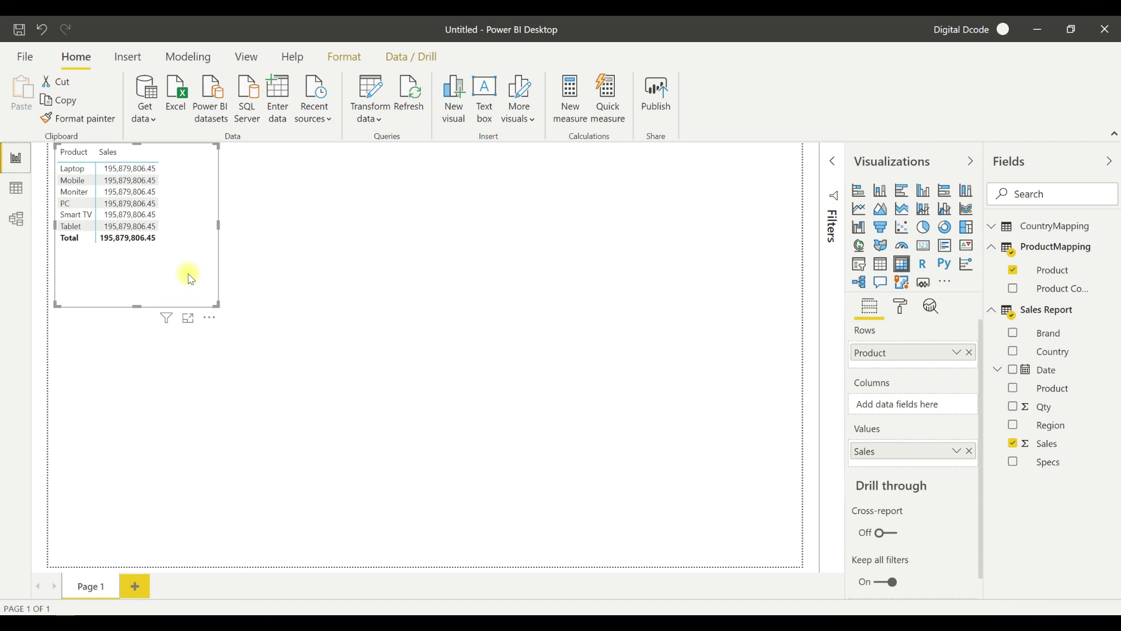
left_click(16, 225)
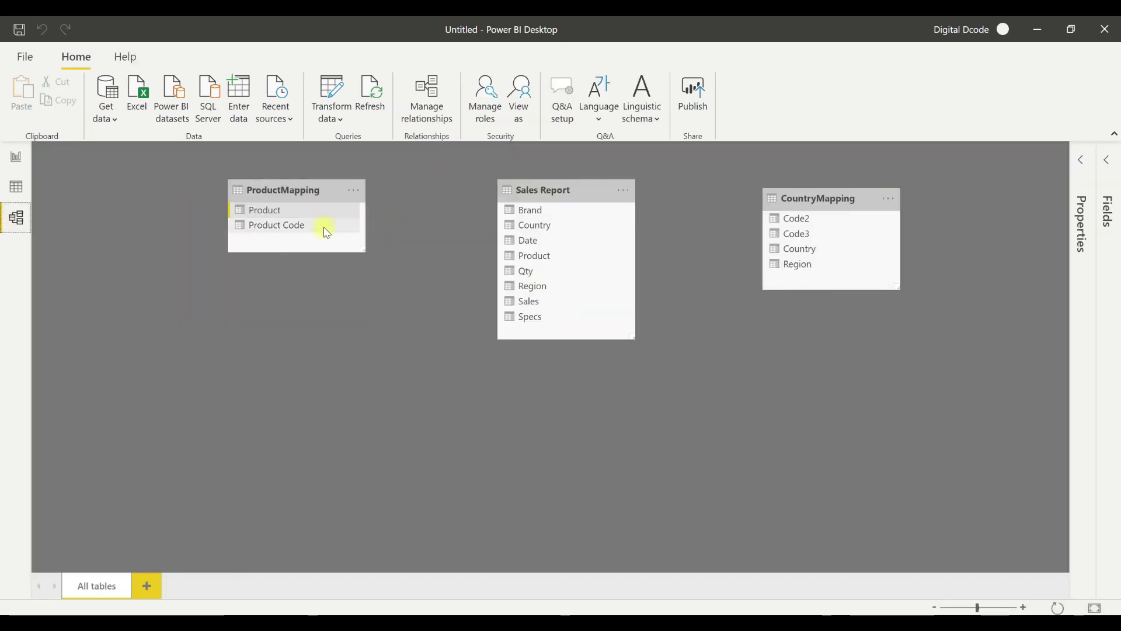
left_click(15, 187)
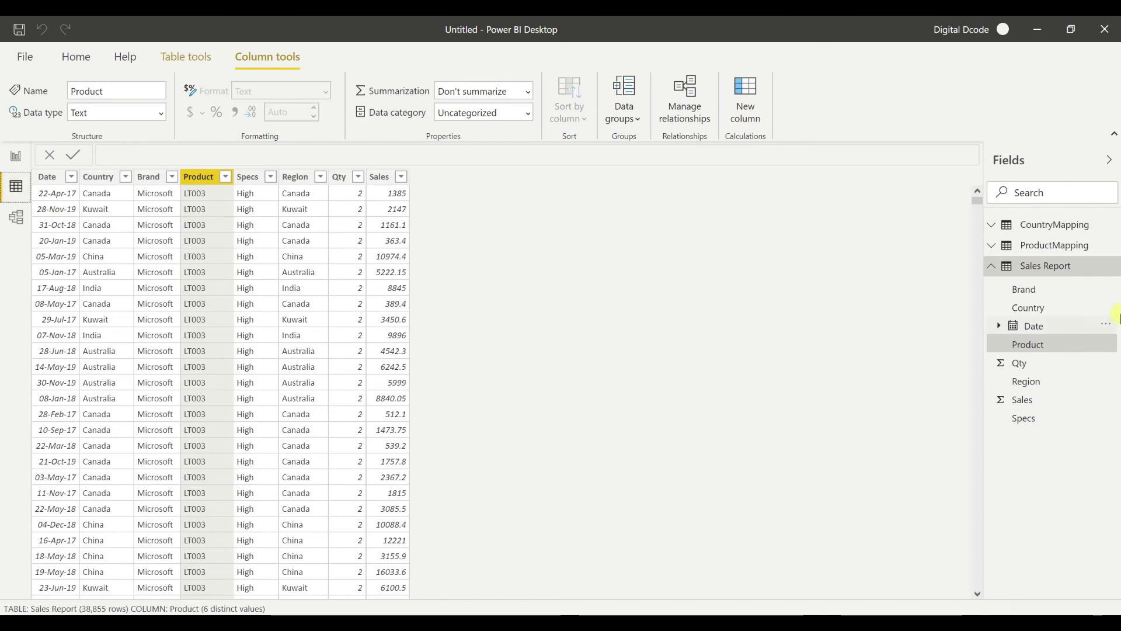
left_click(991, 246)
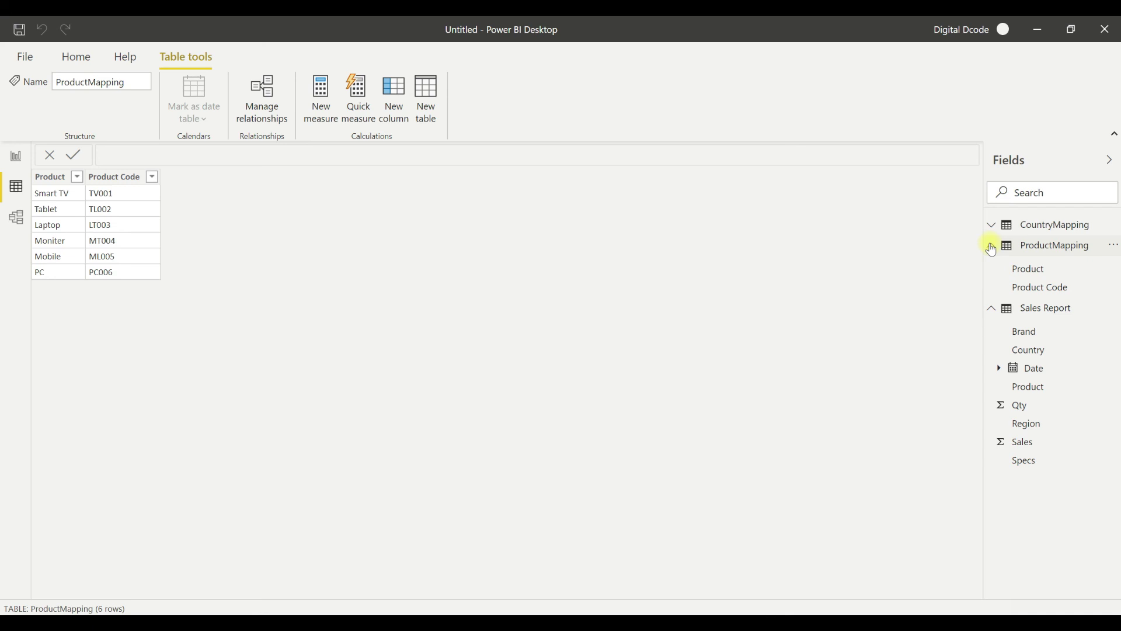
left_click(991, 249)
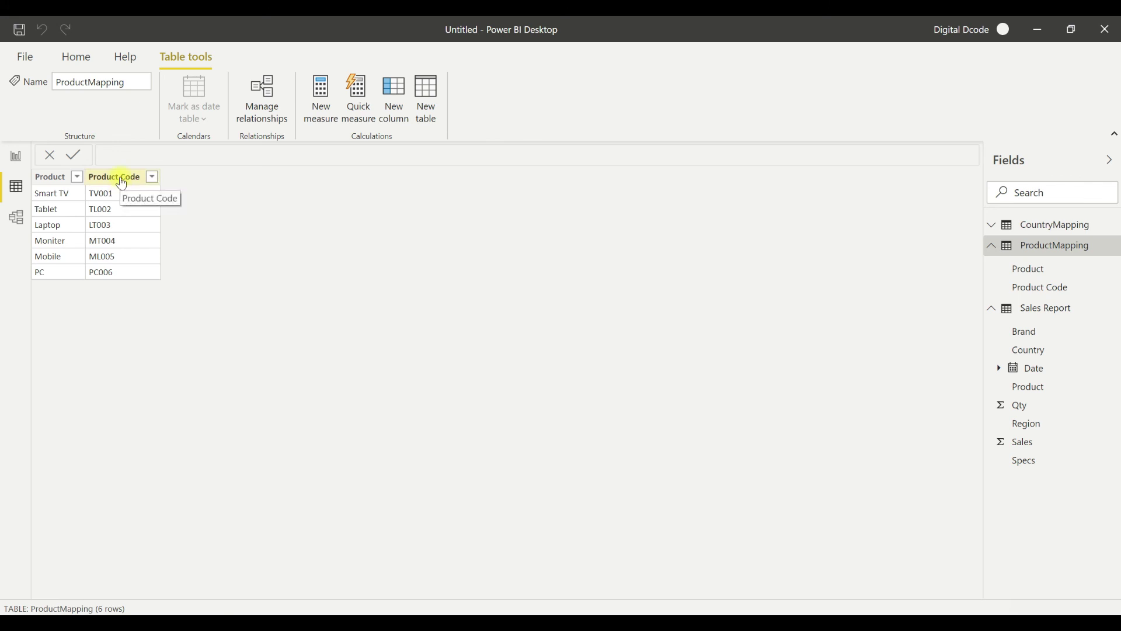
left_click(1061, 310)
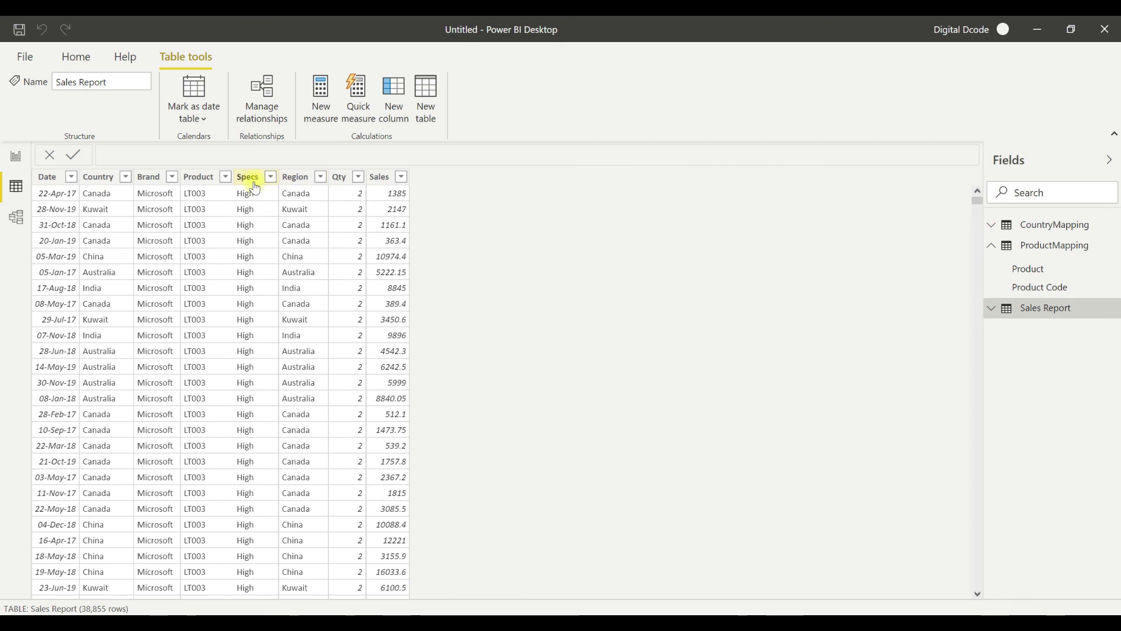
left_click(201, 178)
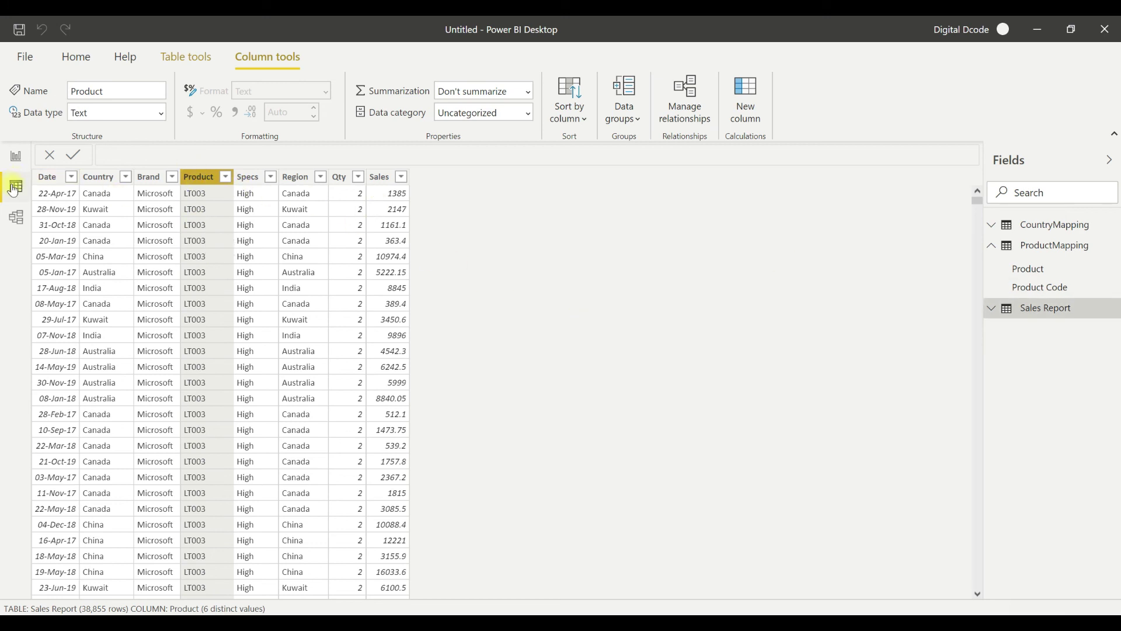
left_click(1062, 247)
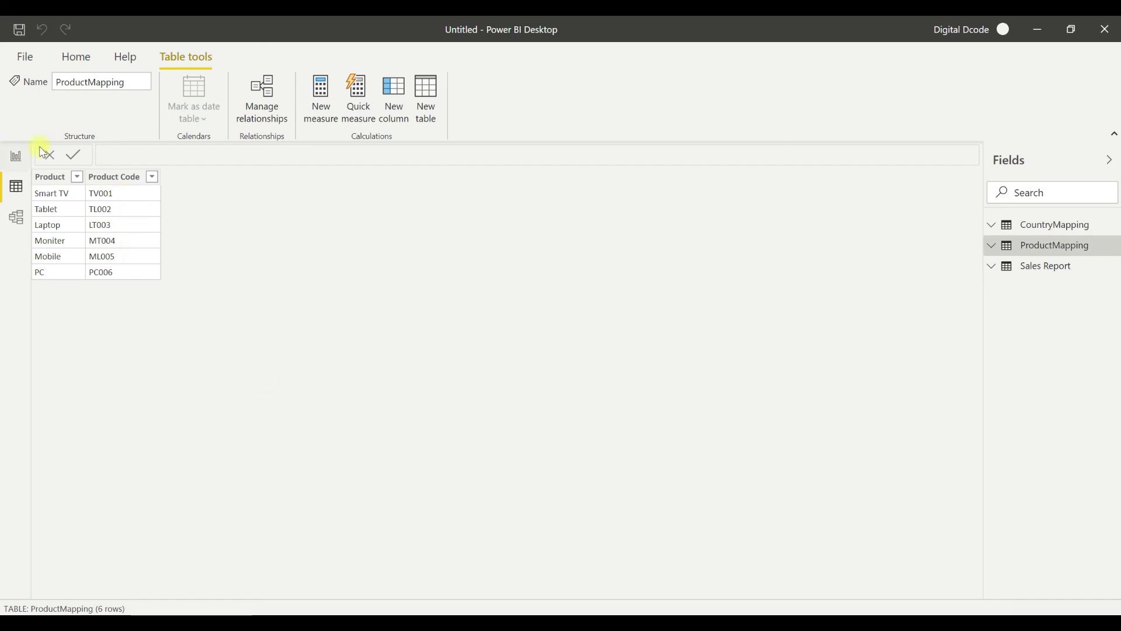
Create a relationship from Product Code in ProductMapping to Product in Sales Report, and review the sales matrix in the report view.
left_click(12, 219)
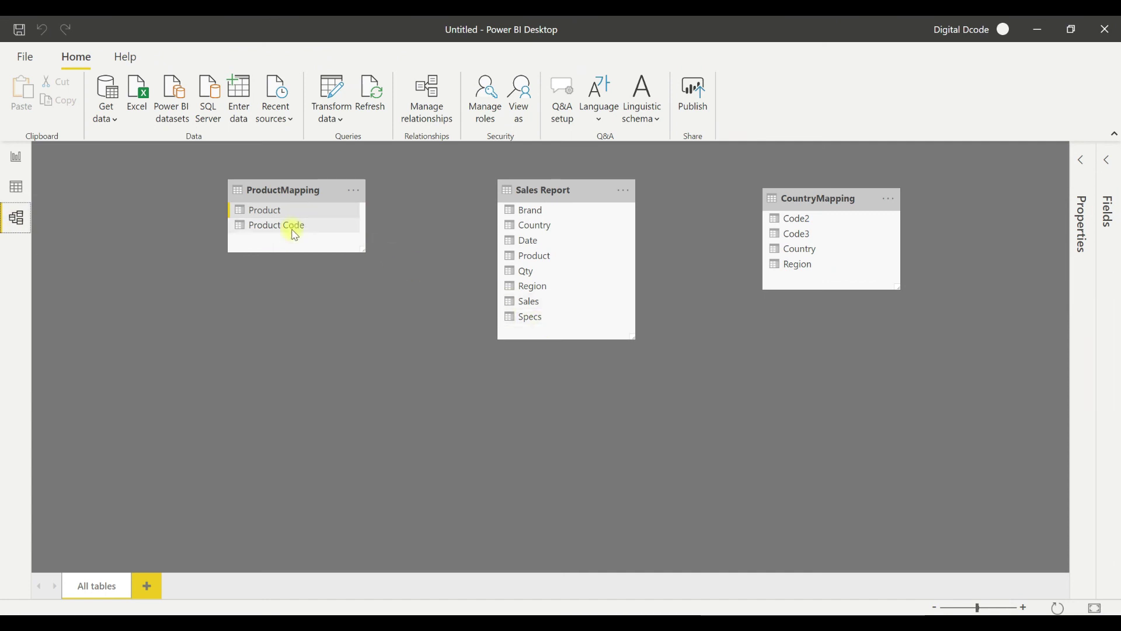
left_click(283, 232)
left_click_drag(281, 232, 536, 252)
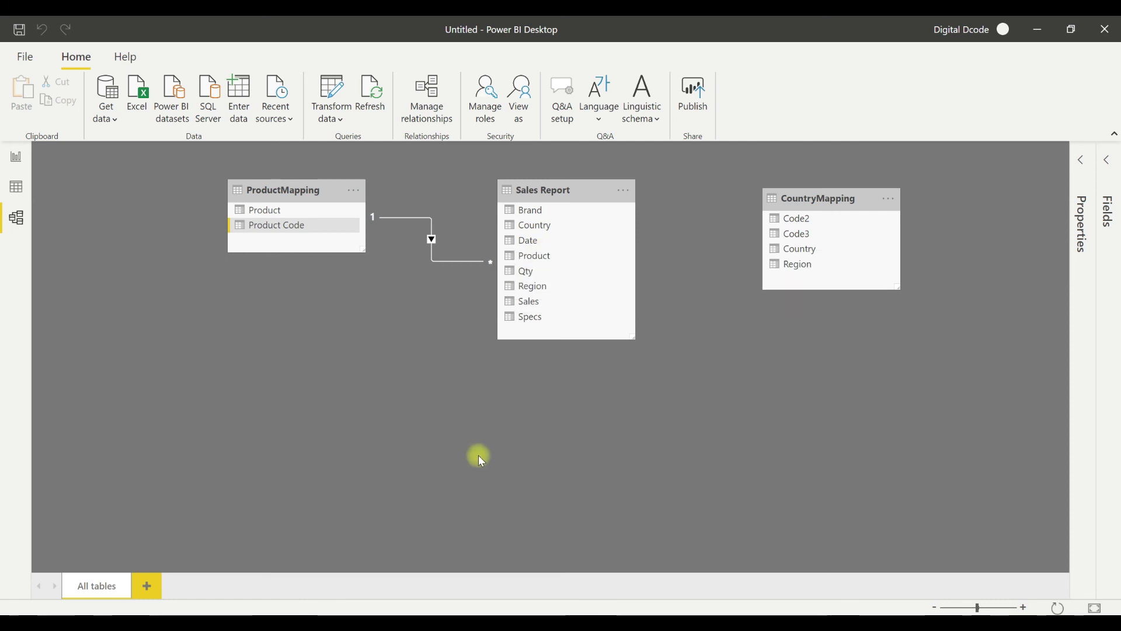
left_click(14, 159)
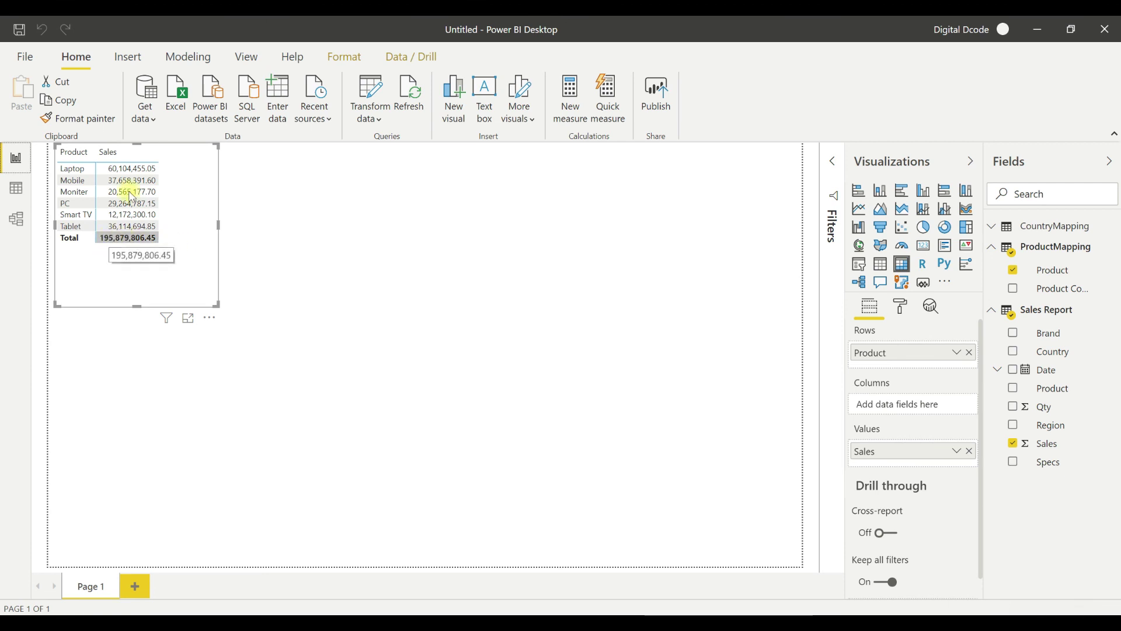
left_click(74, 152)
mouse_move(132, 168)
left_mouse_down()
mouse_move(102, 206)
mouse_move(105, 237)
left_mouse_up()
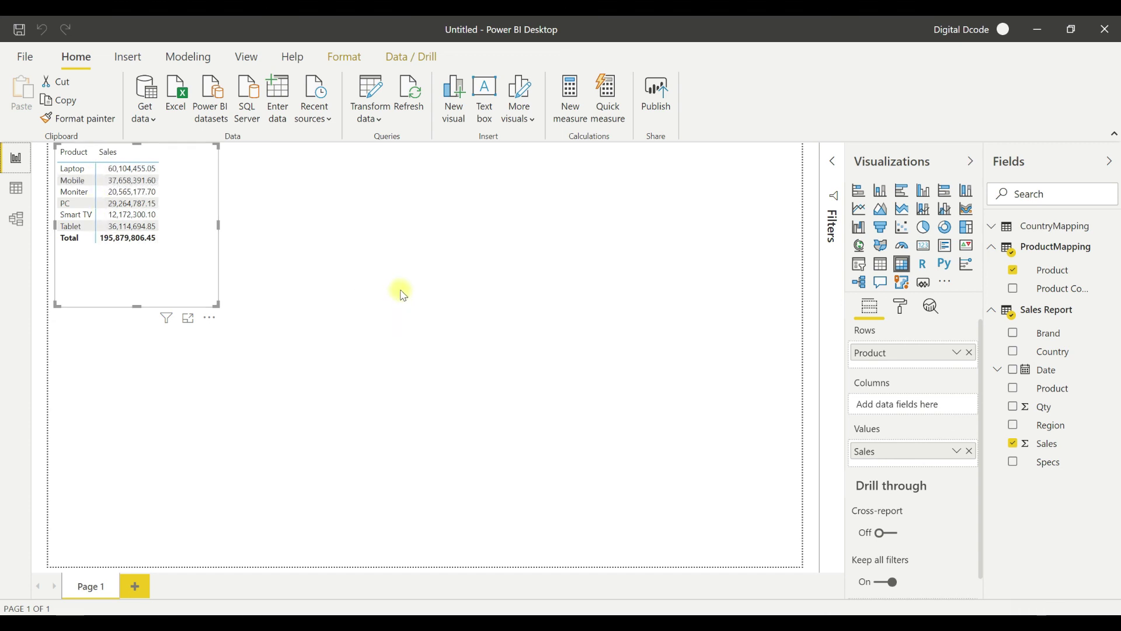